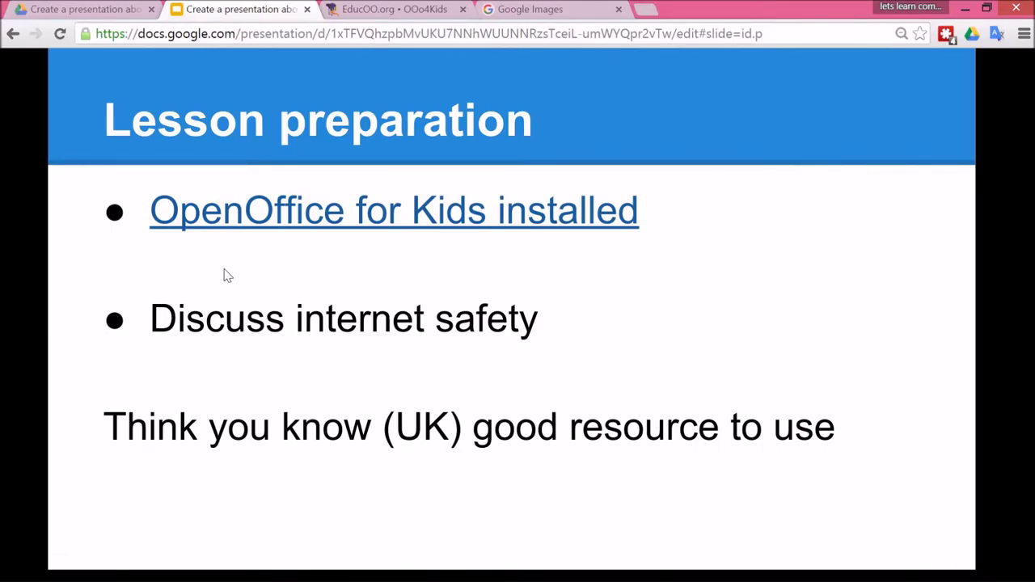
Close the EducOO.org tab and advance the slideshow through Lesson concepts to Easy activities.
{"action": "left_click", "coordinate": [367, 8]}
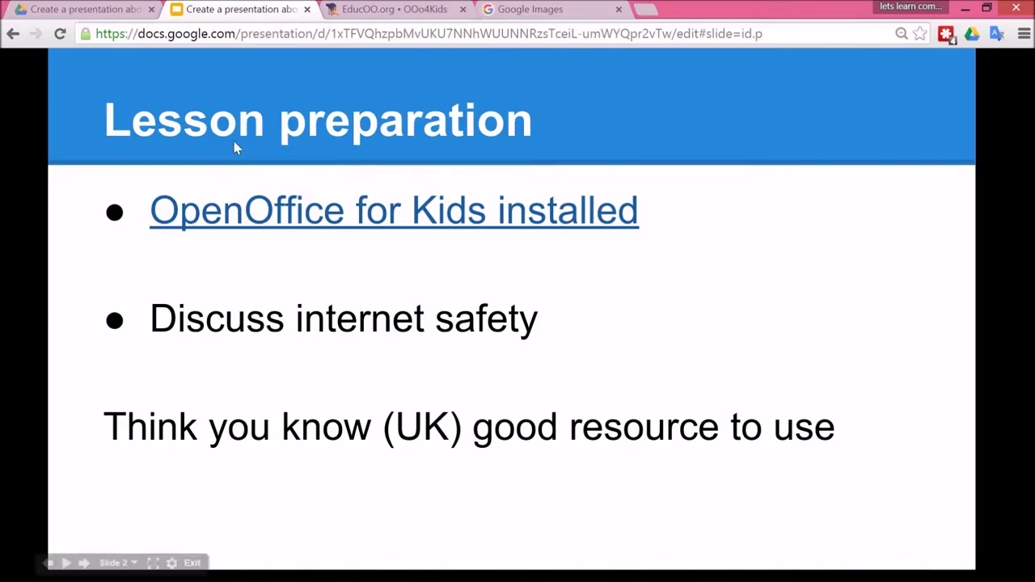
{"action": "left_click", "coordinate": [463, 9]}
{"action": "key", "text": "Right"}
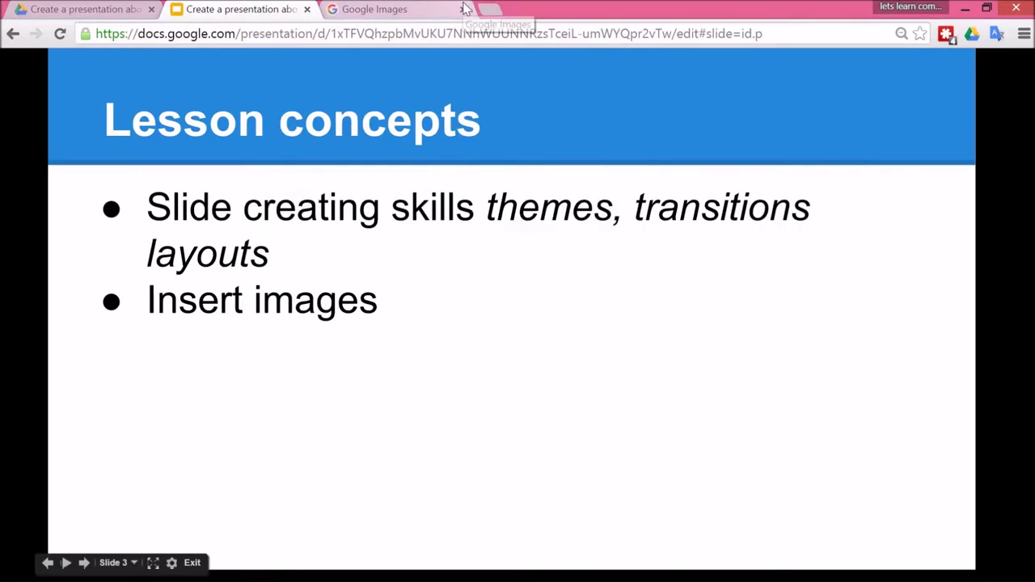
{"action": "left_click", "coordinate": [320, 378]}
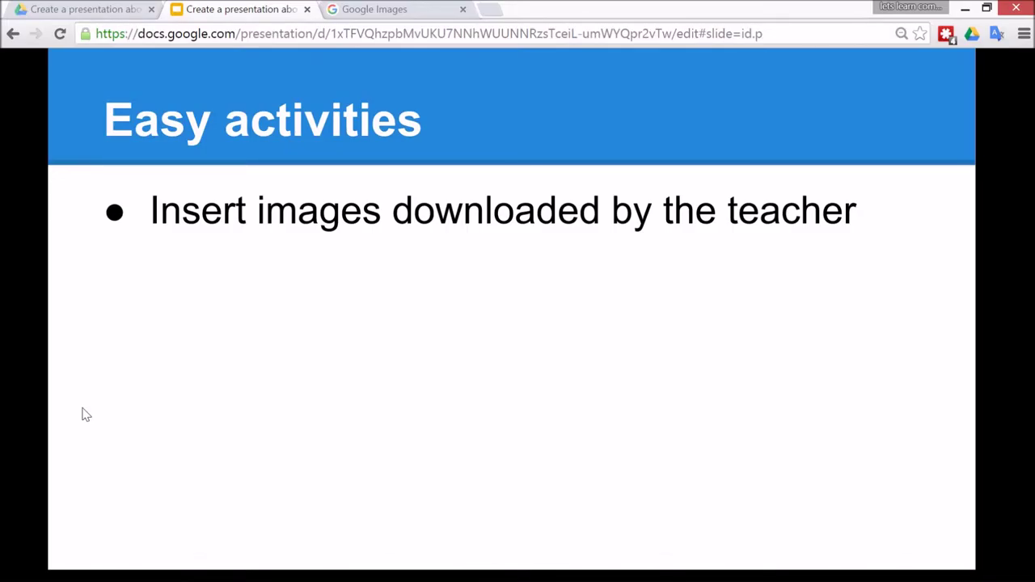
{"action": "left_click", "coordinate": [404, 8]}
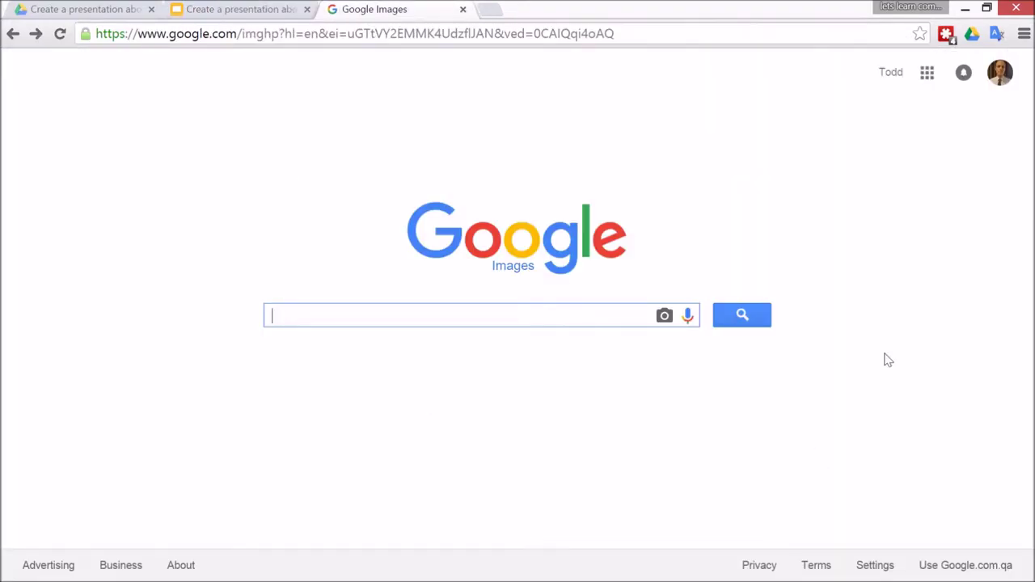
Search images for 'secret', filter to Labeled for noncommercial reuse, and preview the first result.
{"action": "type", "text": "secr"}
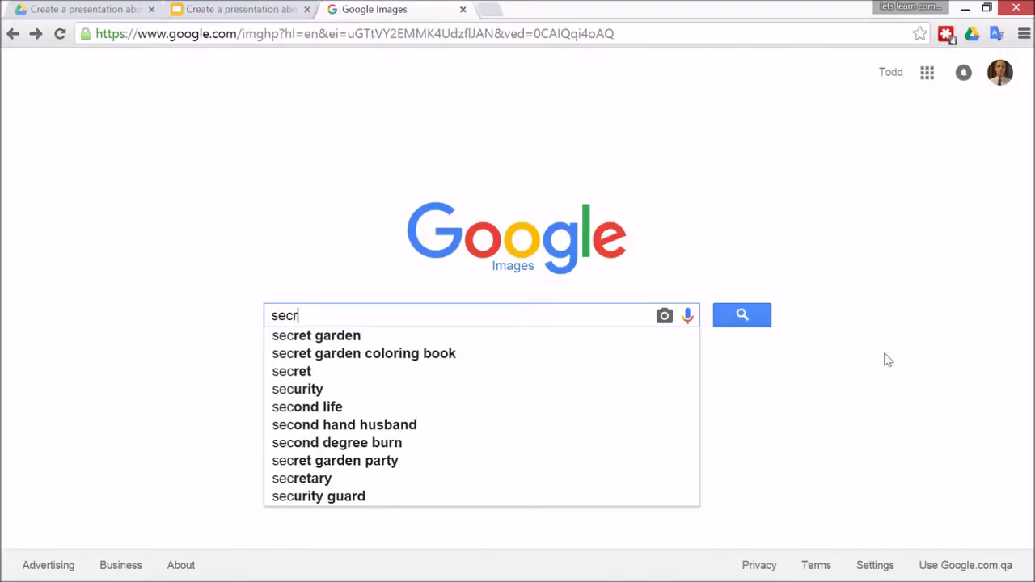
{"action": "type", "text": "et"}
{"action": "key", "text": "Return"}
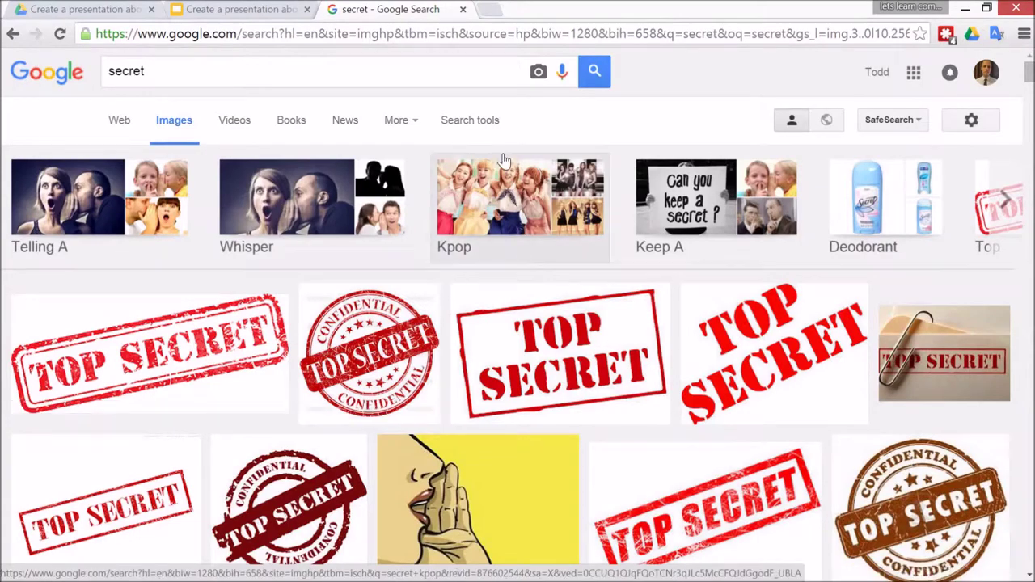
{"action": "left_click", "coordinate": [488, 121]}
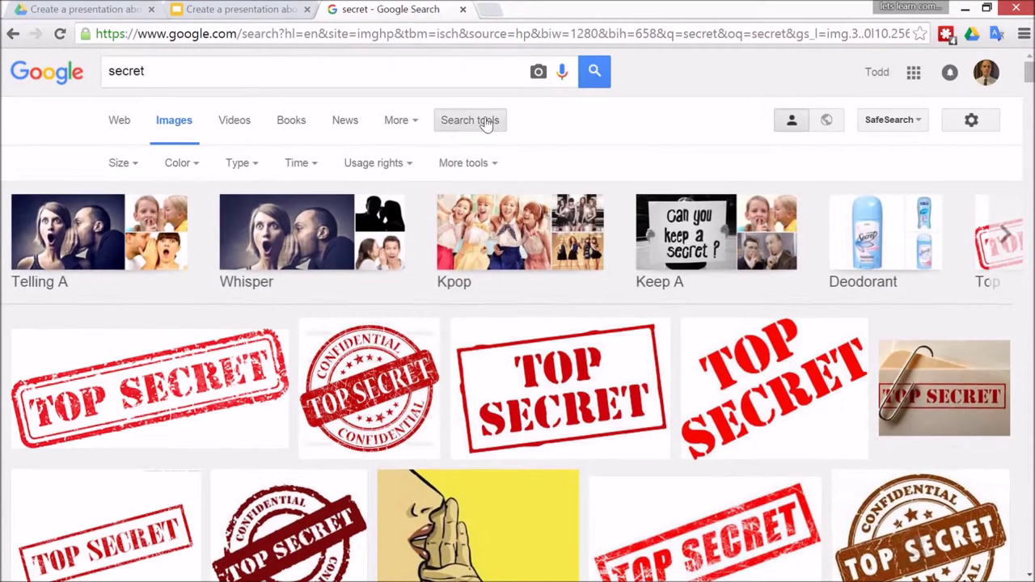
{"action": "left_click", "coordinate": [408, 167]}
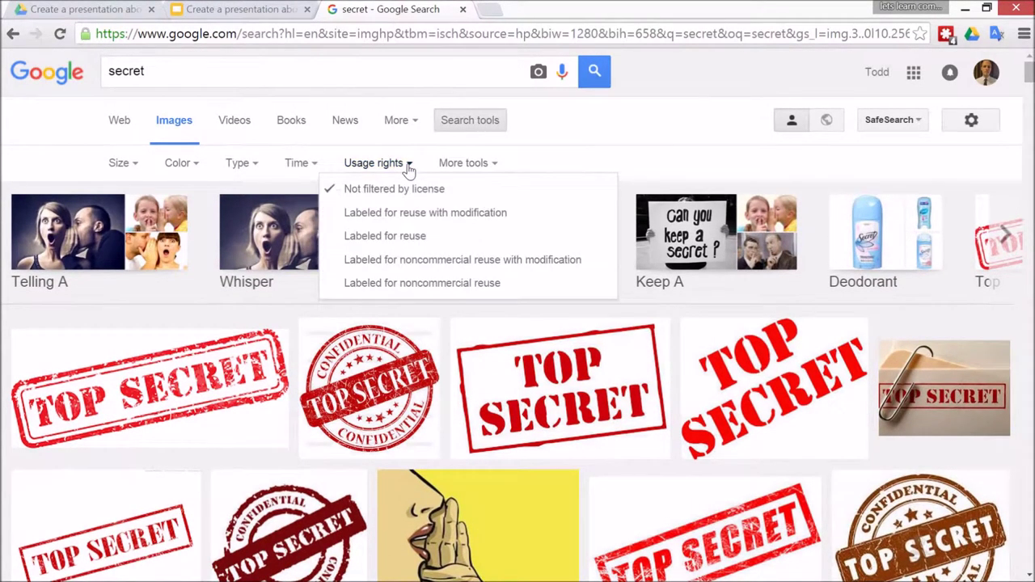
{"action": "left_click", "coordinate": [513, 283]}
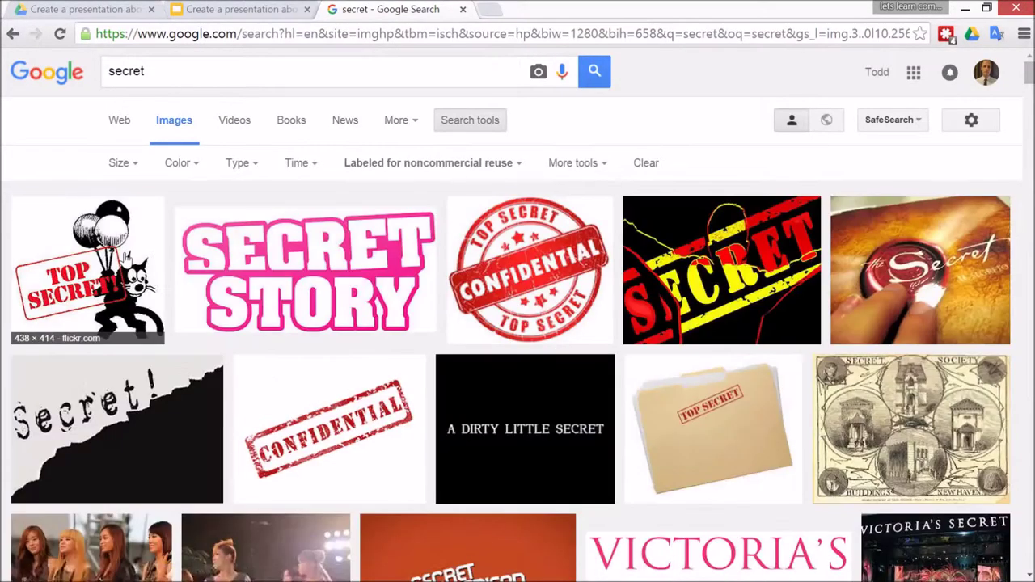
{"action": "left_click", "coordinate": [125, 257]}
Save the previewed Top Secret image as 'secret' in the Net safety images folder.
{"action": "right_click", "coordinate": [462, 267]}
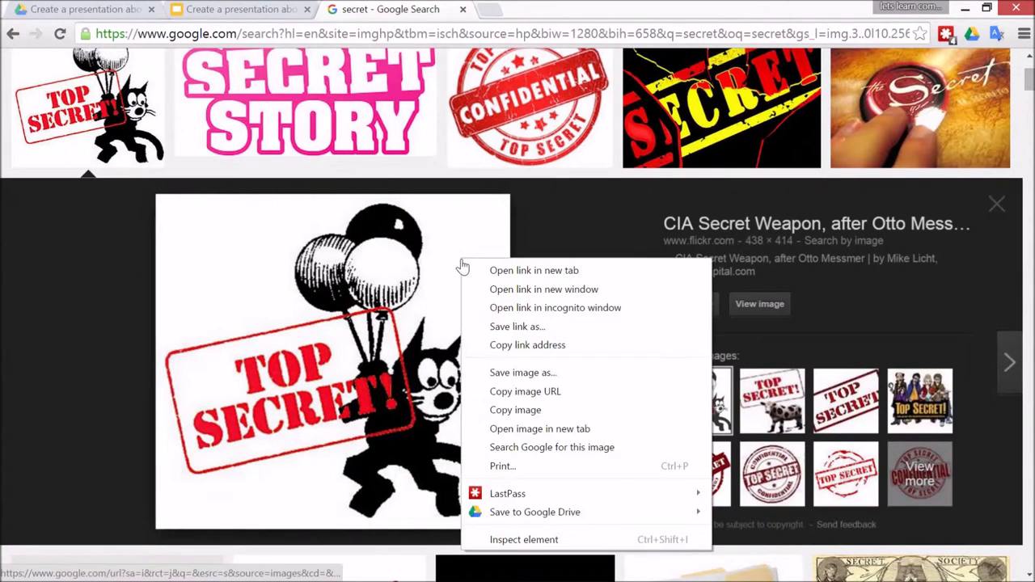
{"action": "left_click", "coordinate": [582, 378]}
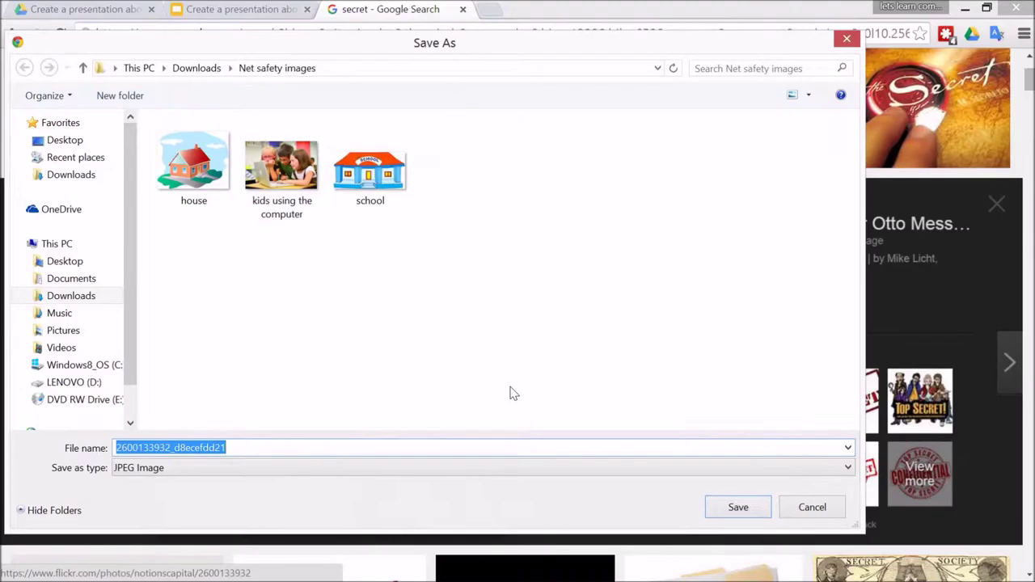
{"action": "type", "text": "secret"}
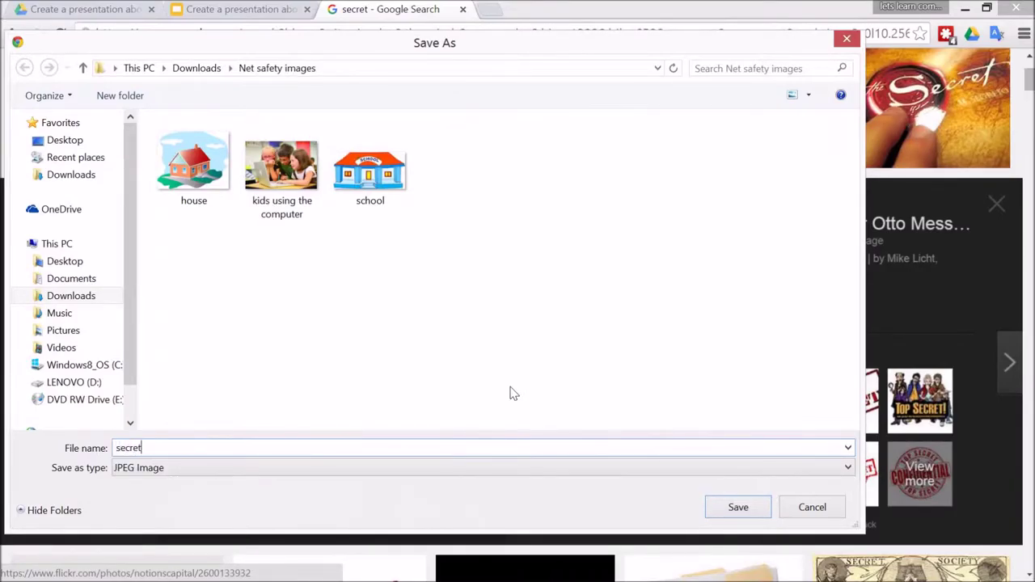
{"action": "left_click", "coordinate": [738, 507]}
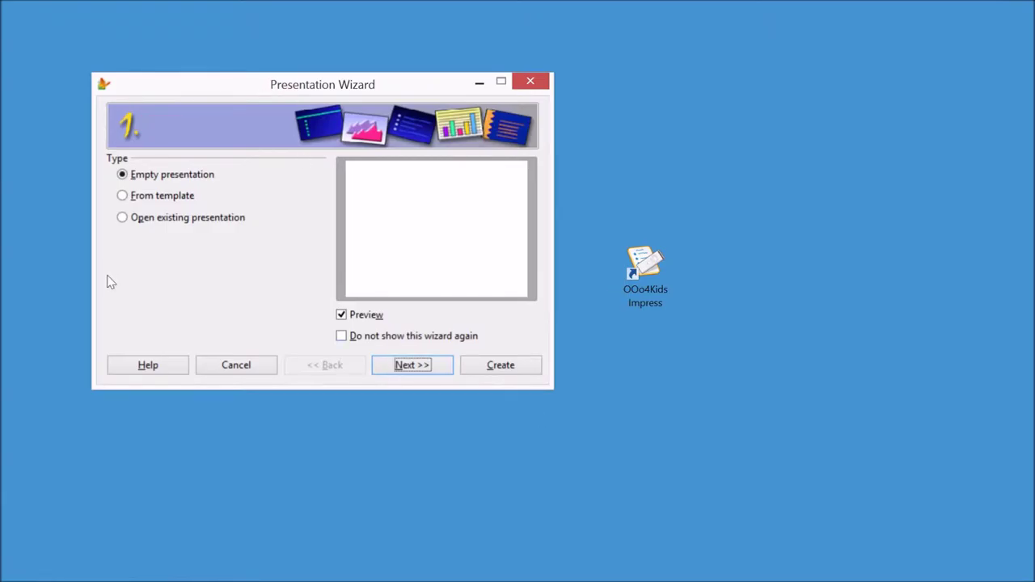
Keep Empty presentation in the wizard and move on to the slide design choices.
{"action": "left_click", "coordinate": [126, 180]}
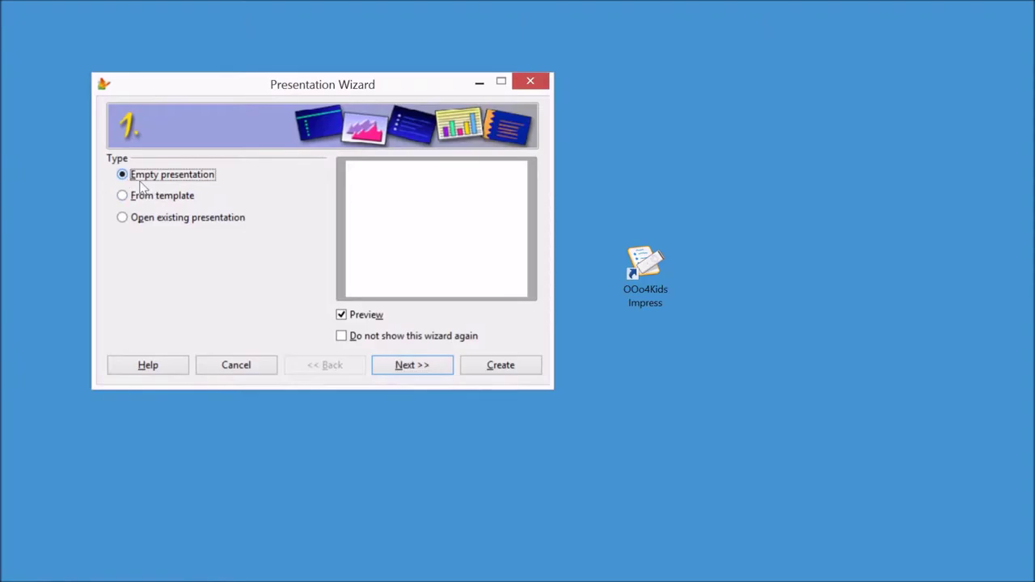
{"action": "left_click", "coordinate": [417, 366]}
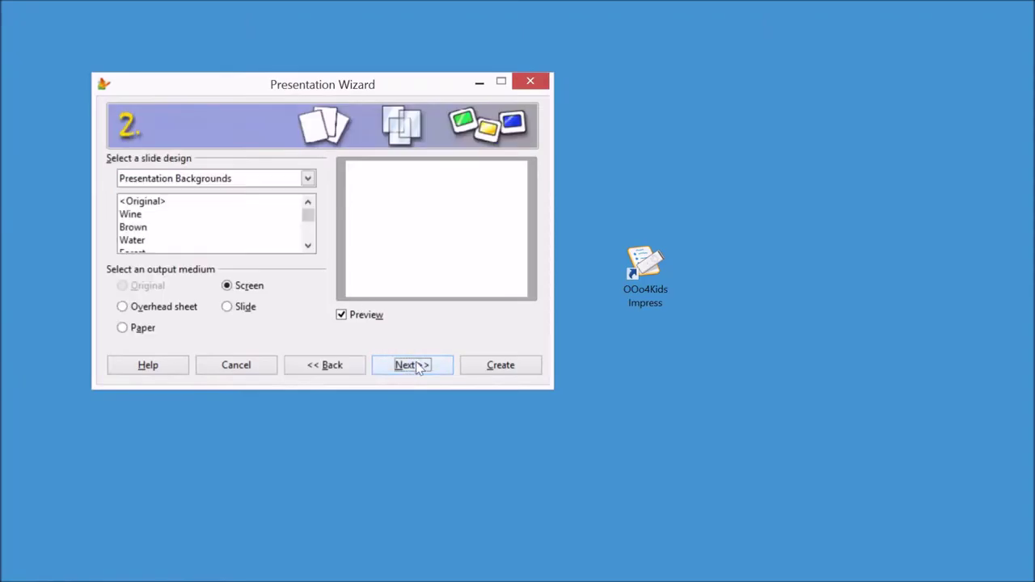
{"action": "left_click", "coordinate": [307, 247]}
{"action": "left_click", "coordinate": [307, 247]}
{"action": "left_click", "coordinate": [307, 247]}
{"action": "left_click", "coordinate": [307, 246]}
{"action": "left_click", "coordinate": [307, 246]}
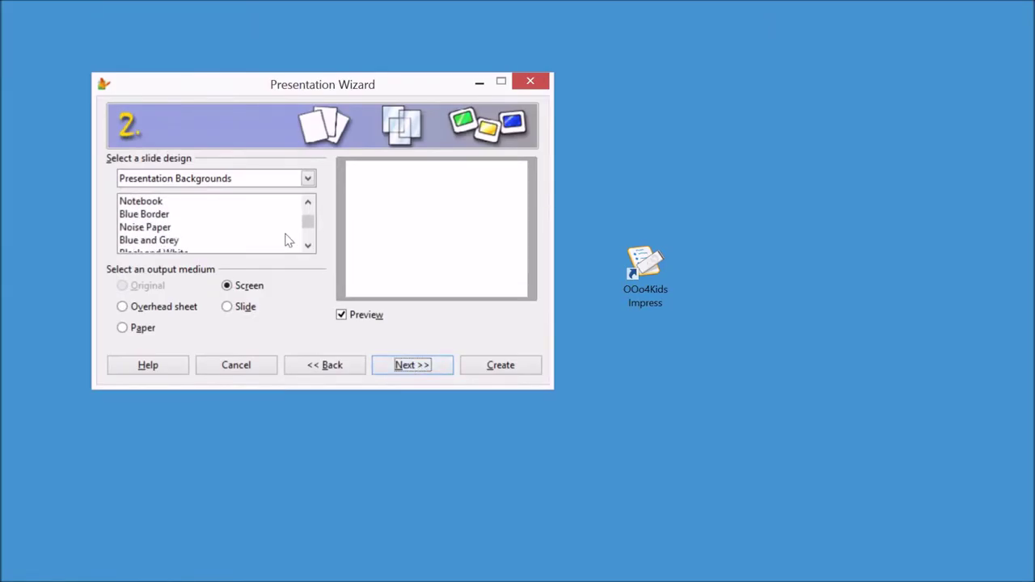
Preview Blue Border and Technical Polygon, then choose the White Blue and Lightnings background.
{"action": "left_click", "coordinate": [252, 215]}
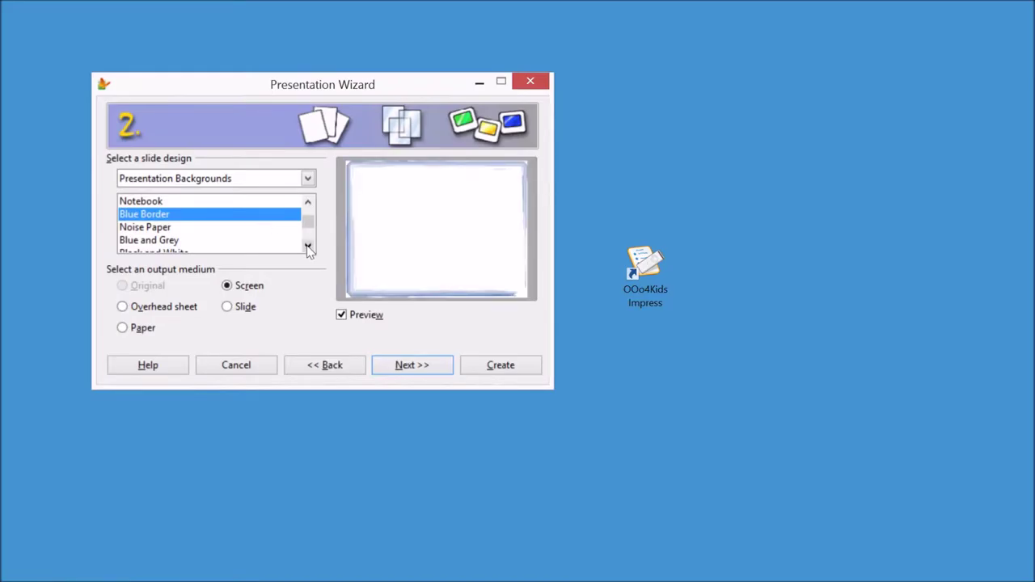
{"action": "left_click", "coordinate": [307, 247]}
{"action": "left_click", "coordinate": [307, 247]}
{"action": "left_click", "coordinate": [307, 246]}
{"action": "left_click", "coordinate": [220, 228]}
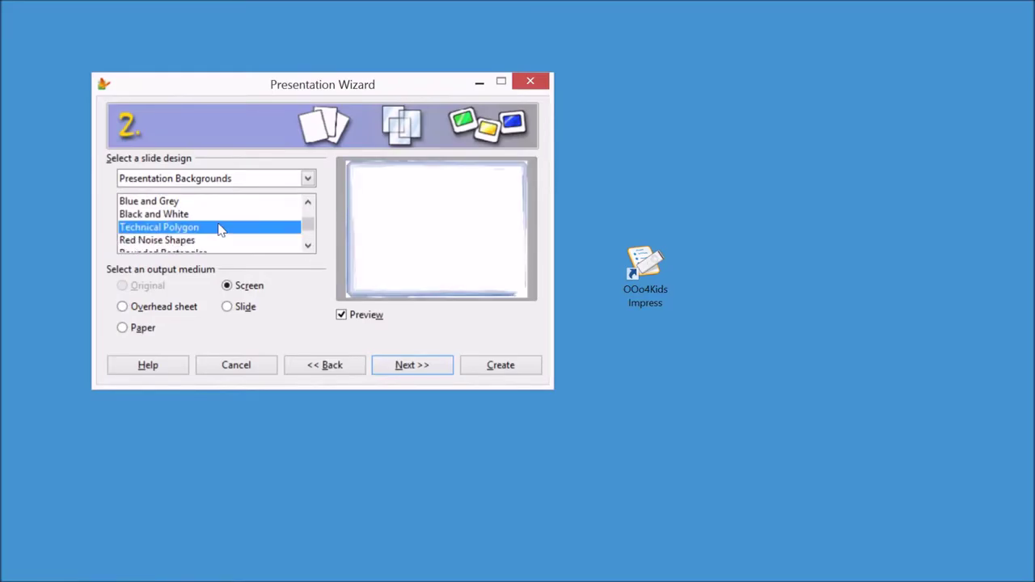
{"action": "left_click", "coordinate": [307, 247]}
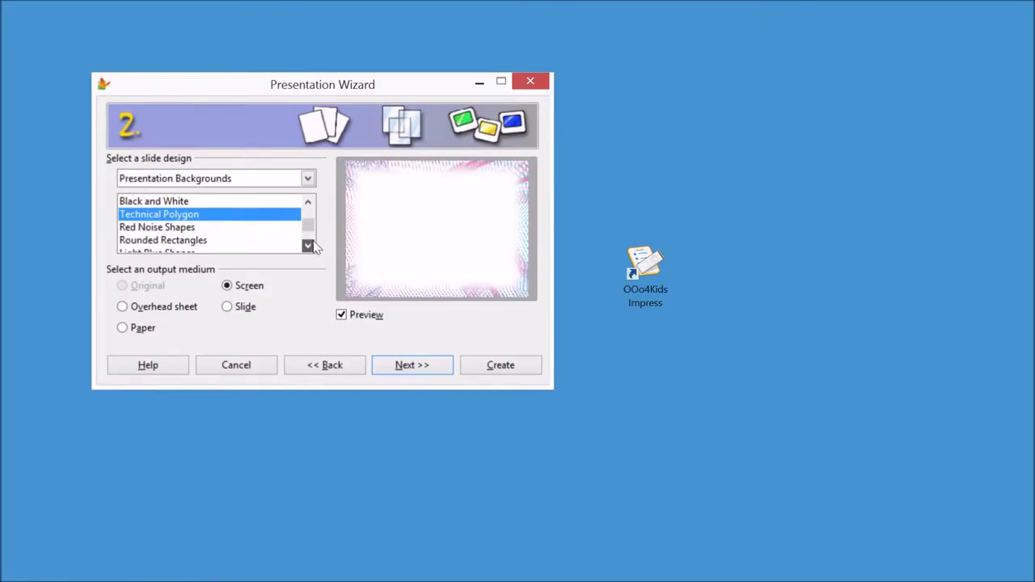
{"action": "left_click", "coordinate": [307, 247]}
{"action": "left_click", "coordinate": [307, 246]}
{"action": "scroll", "coordinate": [313, 246], "scroll_direction": "down", "scroll_amount": 3}
{"action": "left_click", "coordinate": [231, 227]}
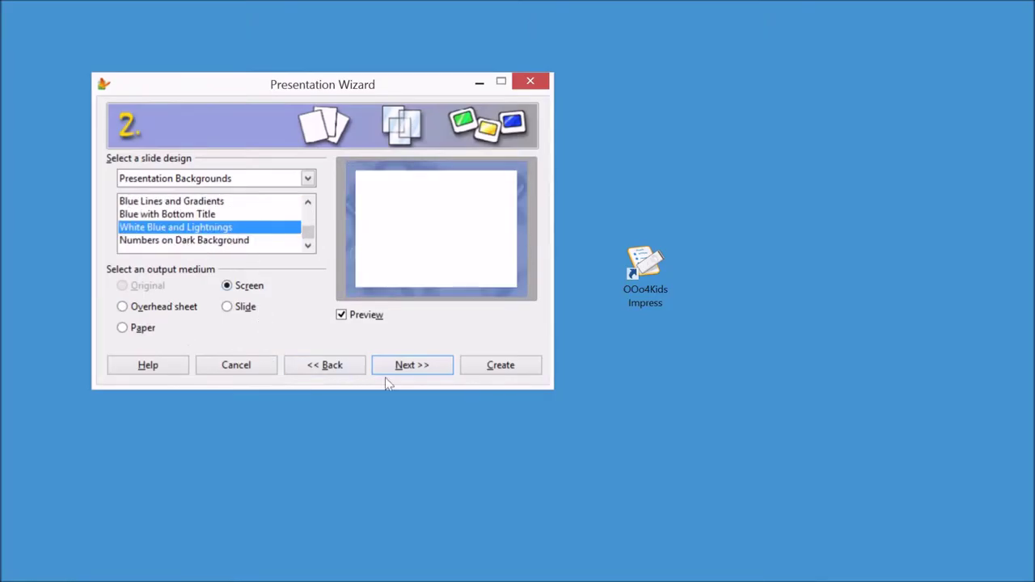
{"action": "left_click", "coordinate": [403, 366]}
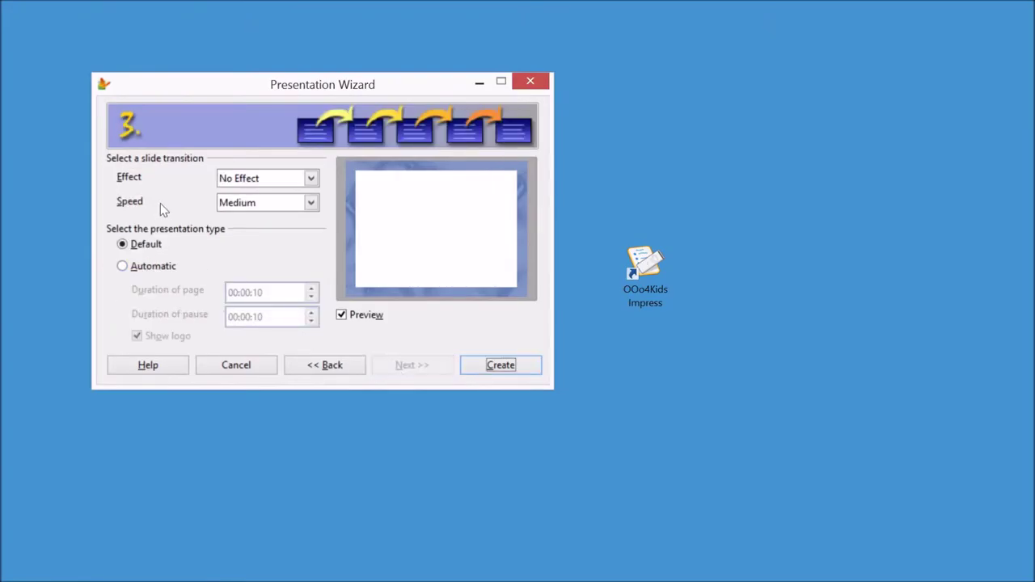
Set a Shape Circle transition at Fast speed and create the presentation.
{"action": "left_click", "coordinate": [311, 179]}
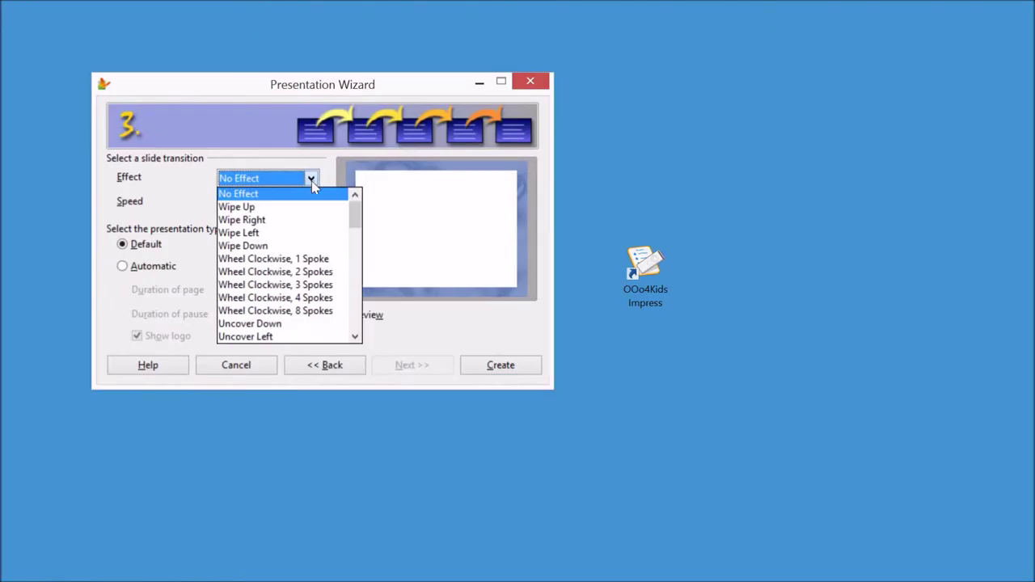
{"action": "scroll", "coordinate": [339, 291], "scroll_direction": "down", "scroll_amount": 6}
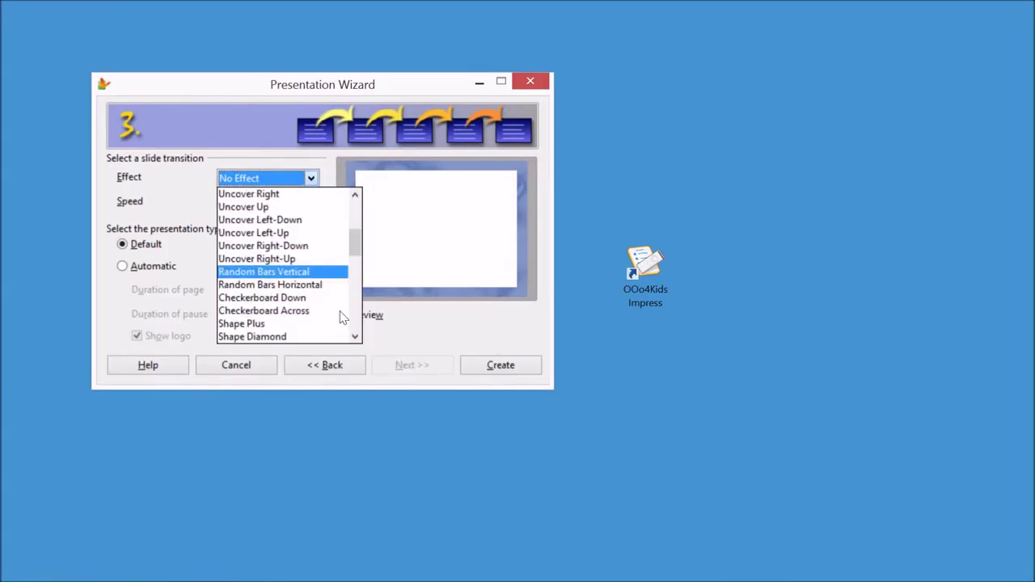
{"action": "left_click", "coordinate": [310, 282]}
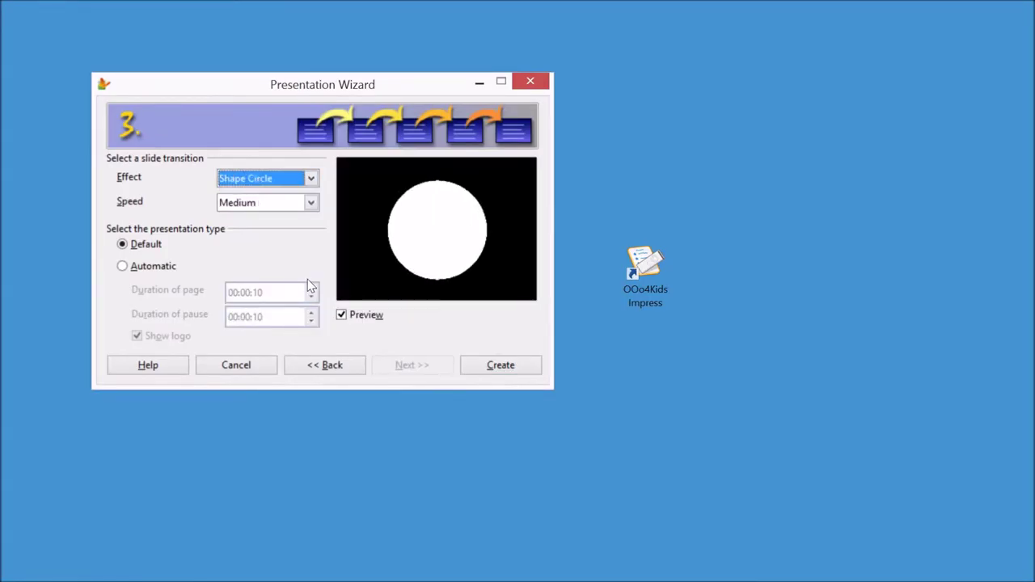
{"action": "left_click", "coordinate": [307, 205]}
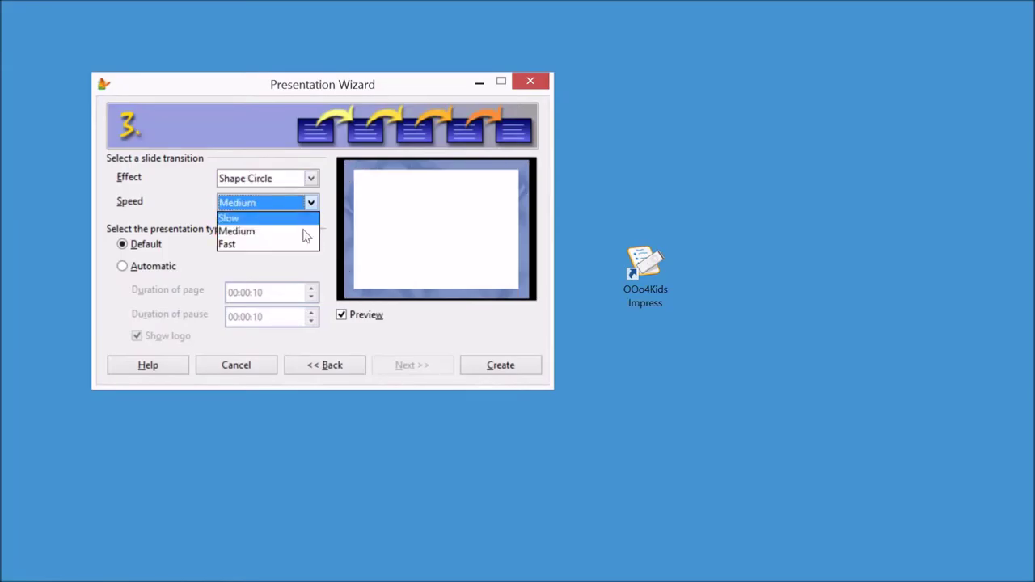
{"action": "left_click", "coordinate": [300, 242]}
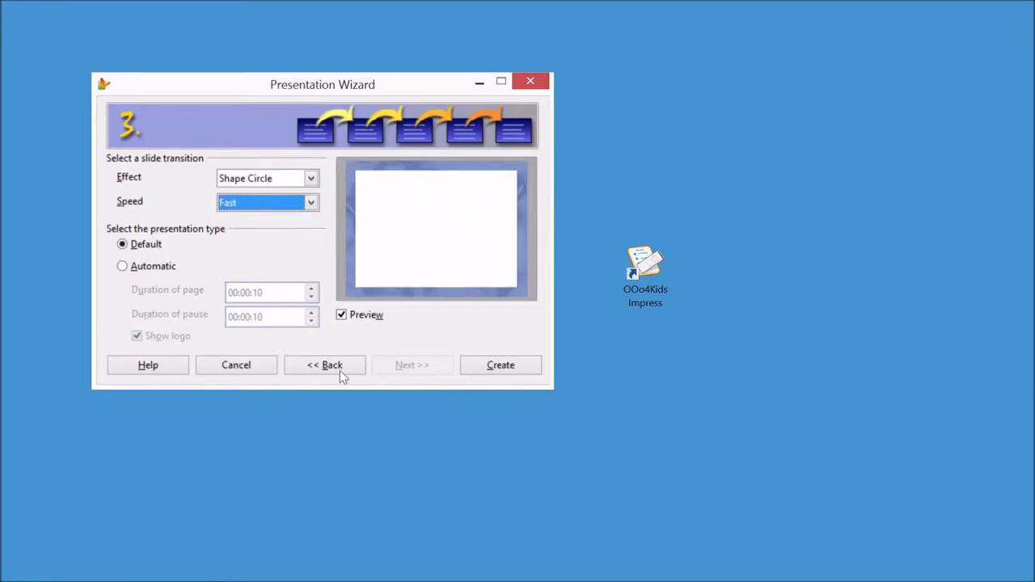
{"action": "left_click", "coordinate": [494, 368]}
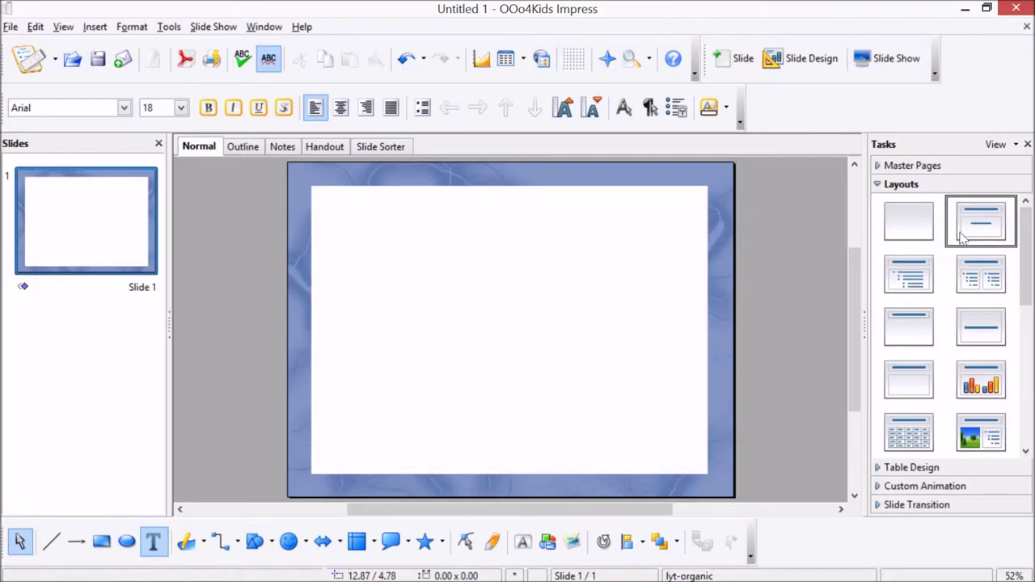
Apply a title-and-text layout, title slide 1 'Staying safe online', and type the author's byline below.
{"action": "left_click", "coordinate": [970, 228]}
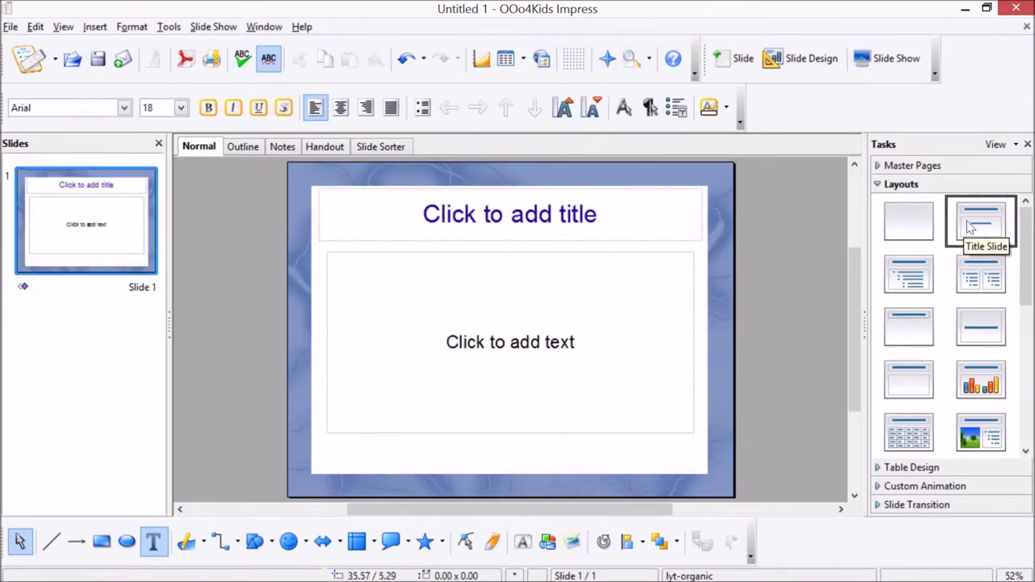
{"action": "left_click", "coordinate": [559, 220]}
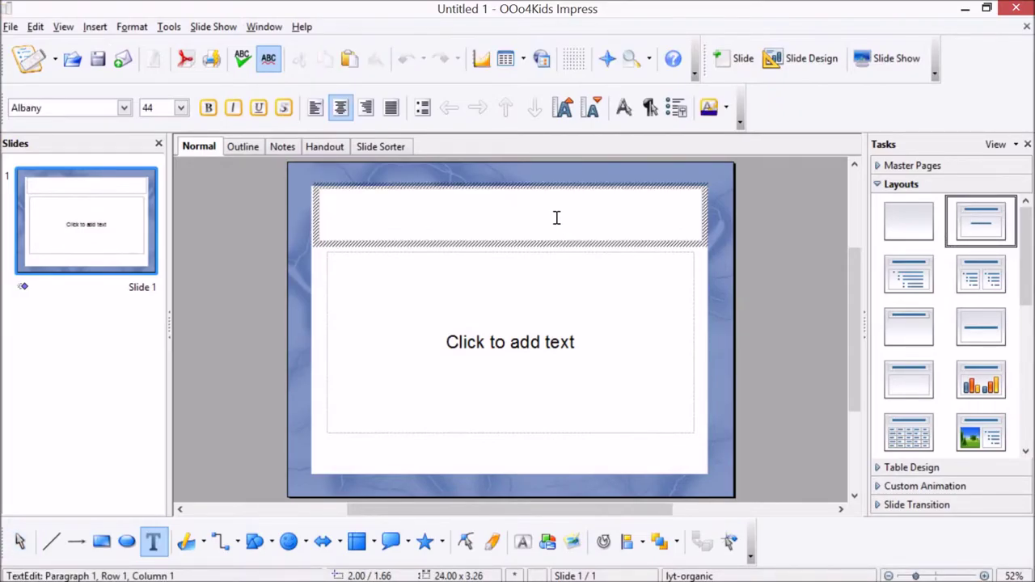
{"action": "type", "text": "Staying safe online"}
{"action": "left_click", "coordinate": [561, 316]}
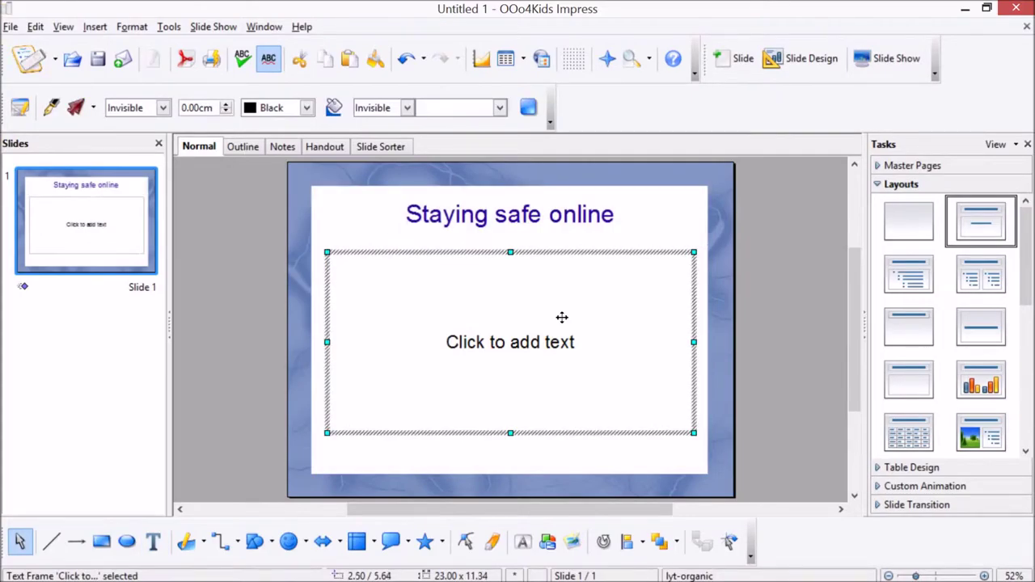
{"action": "left_click", "coordinate": [541, 344]}
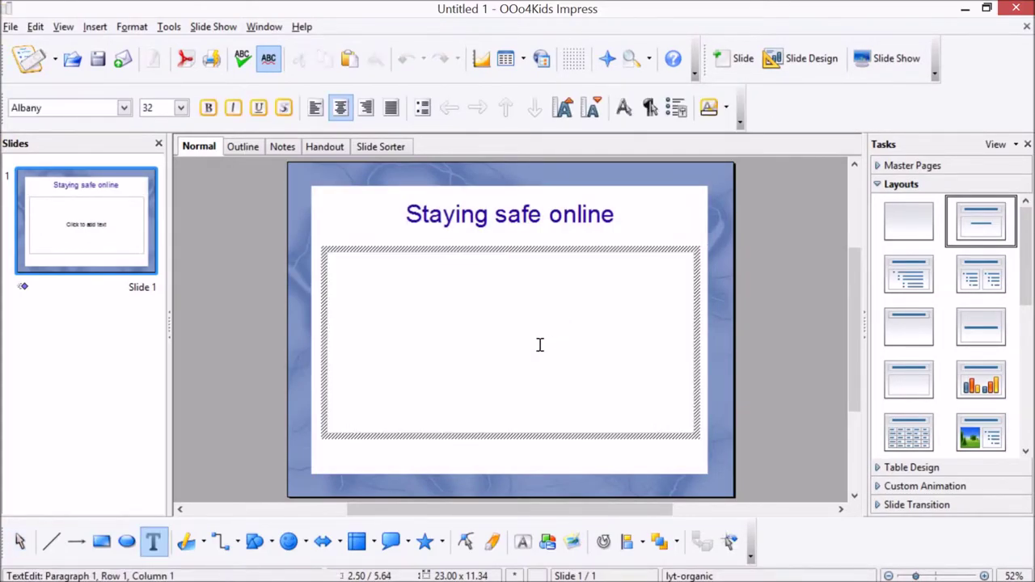
{"action": "type", "text": "By Mr Colwell"}
{"action": "key", "text": "Escape"}
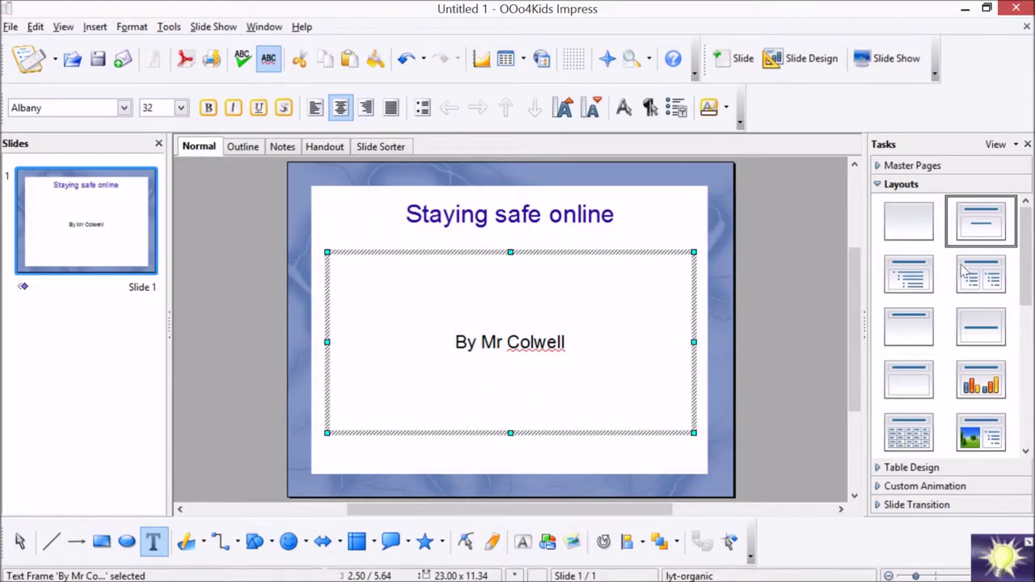
{"action": "right_click", "coordinate": [122, 218]}
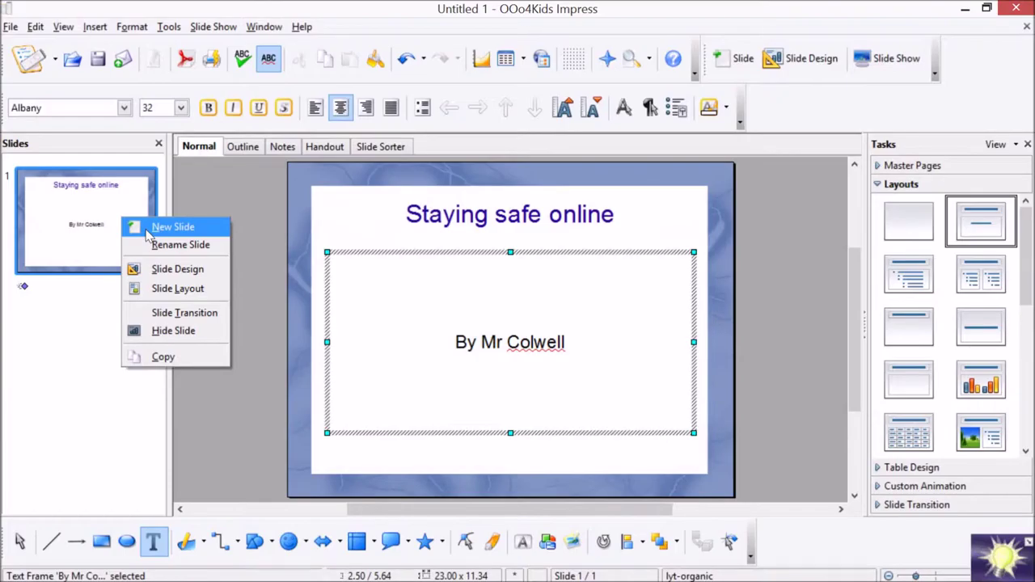
Insert a new slide 2 and title it 'Keep personal information safe'.
{"action": "left_click", "coordinate": [172, 227]}
{"action": "left_click", "coordinate": [905, 331]}
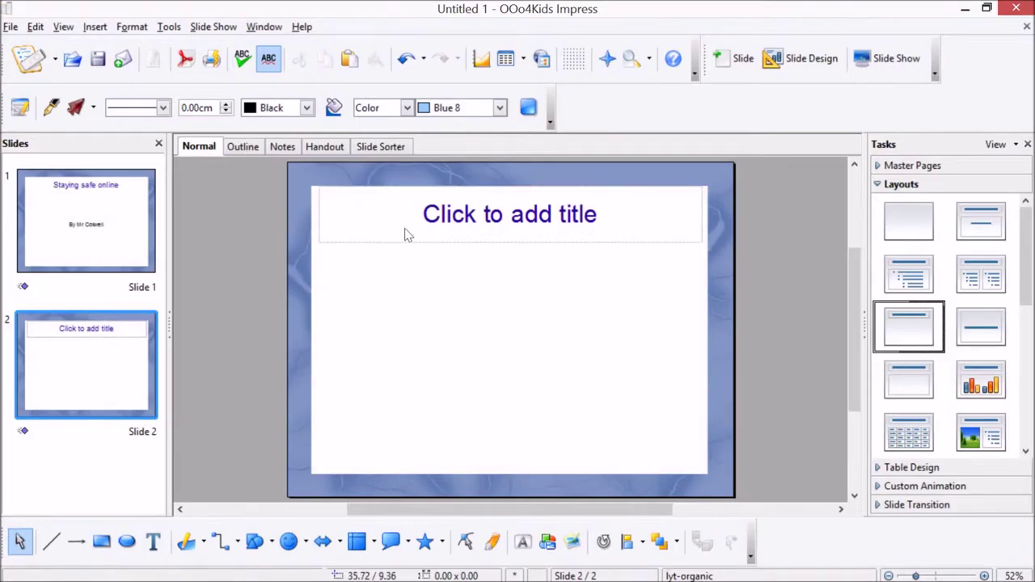
{"action": "left_click", "coordinate": [468, 212]}
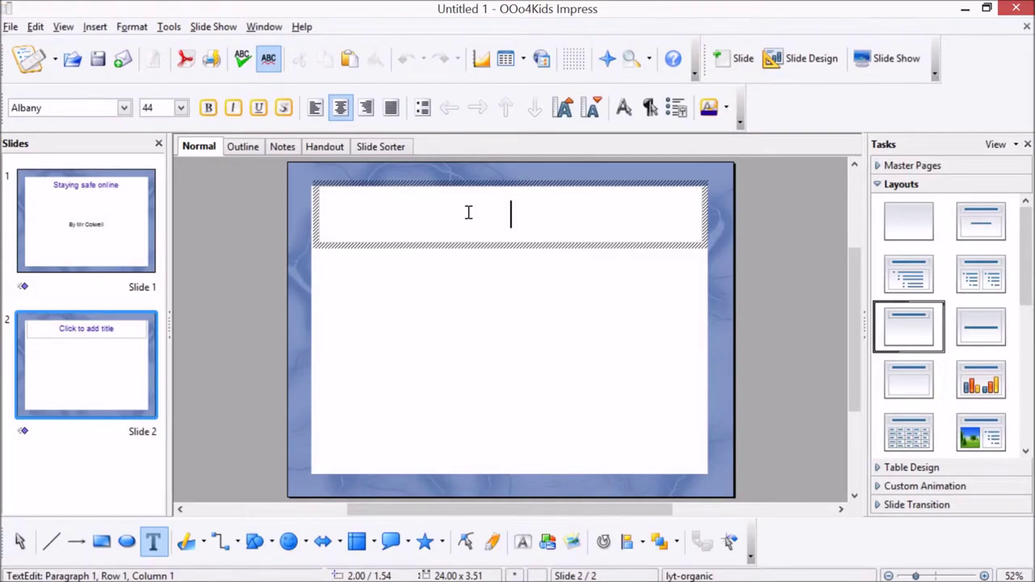
{"action": "type", "text": "Ke"}
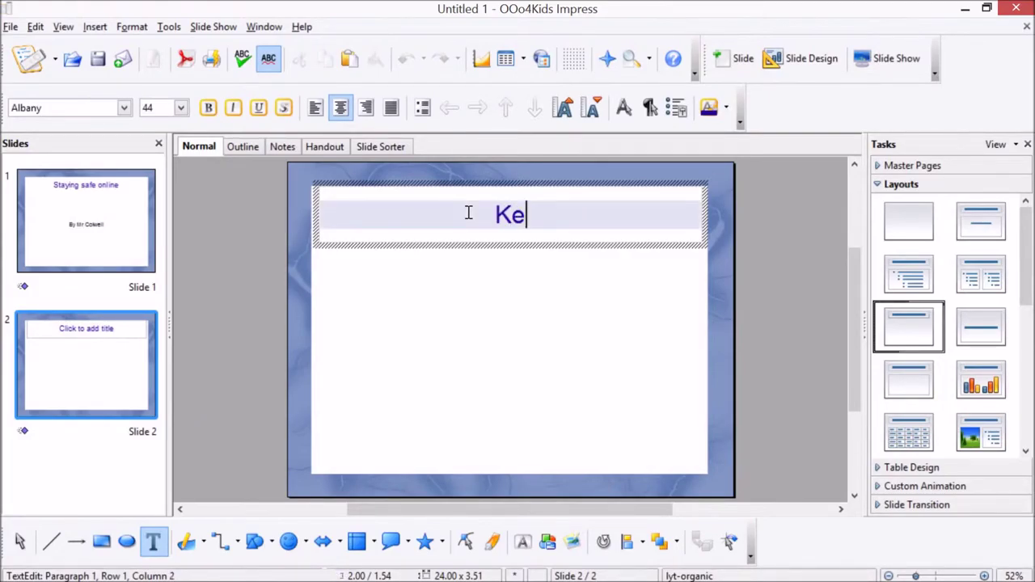
{"action": "type", "text": "ep"}
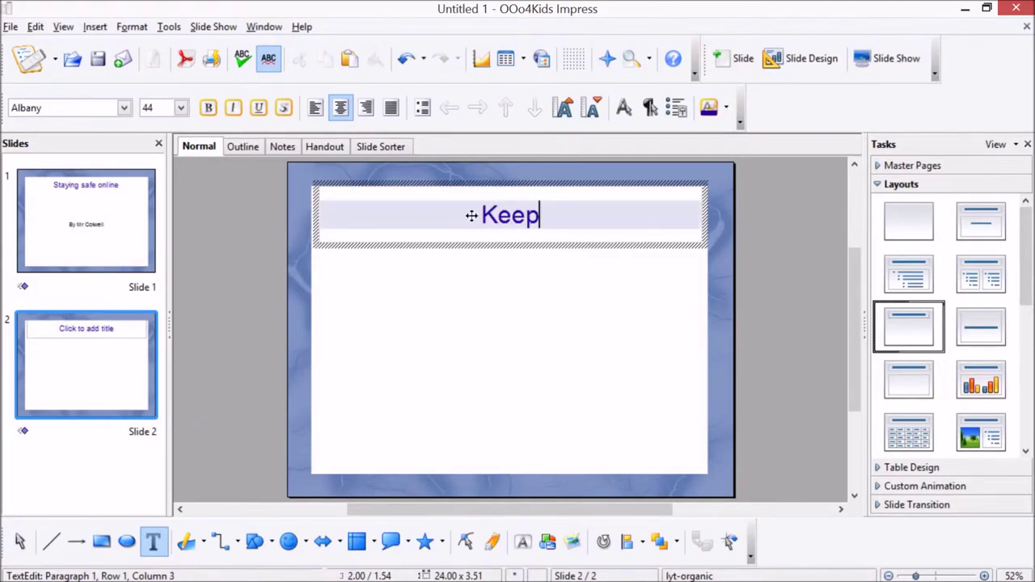
{"action": "type", "text": " personal "}
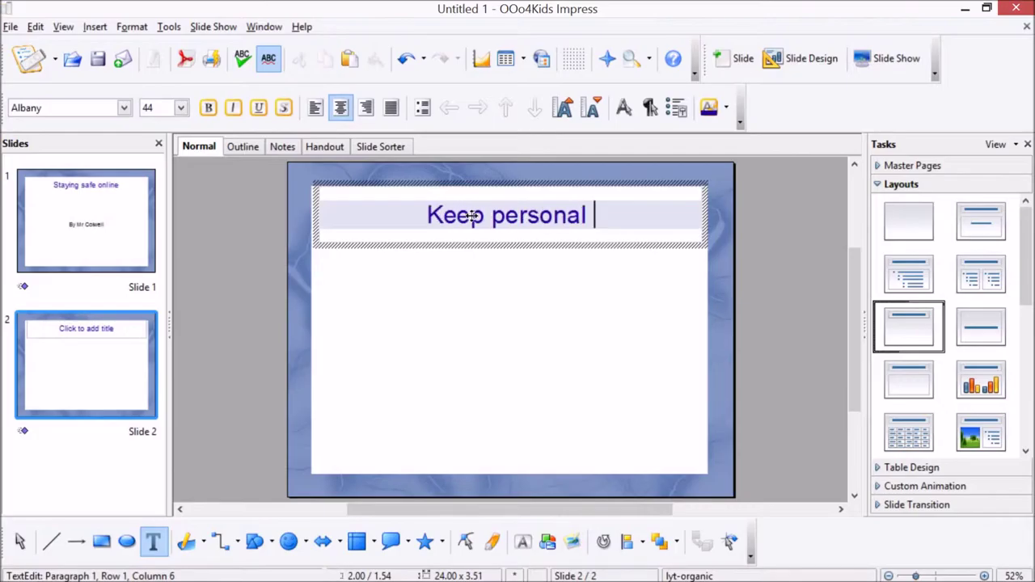
{"action": "type", "text": "information safe"}
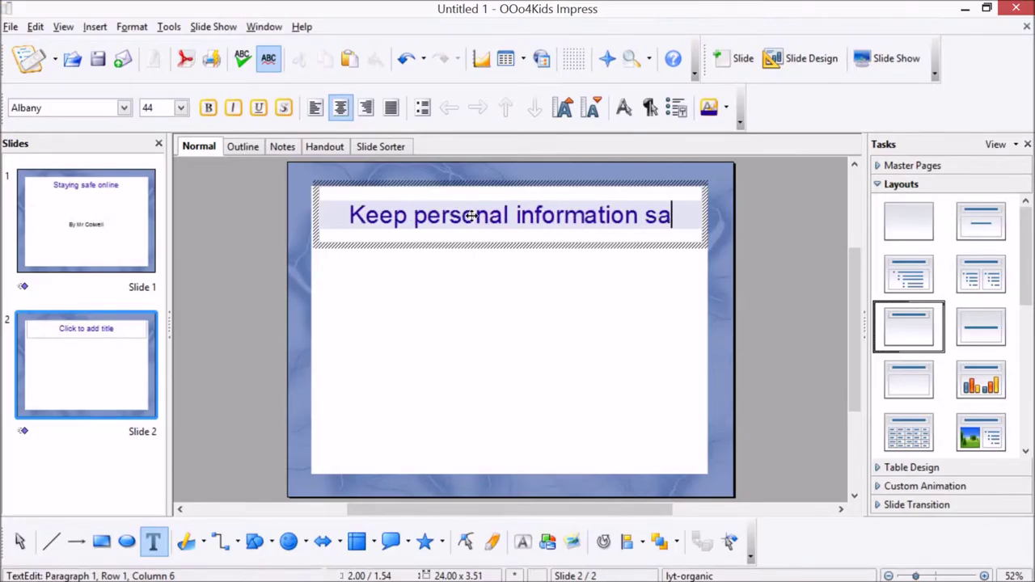
{"action": "left_click", "coordinate": [499, 318]}
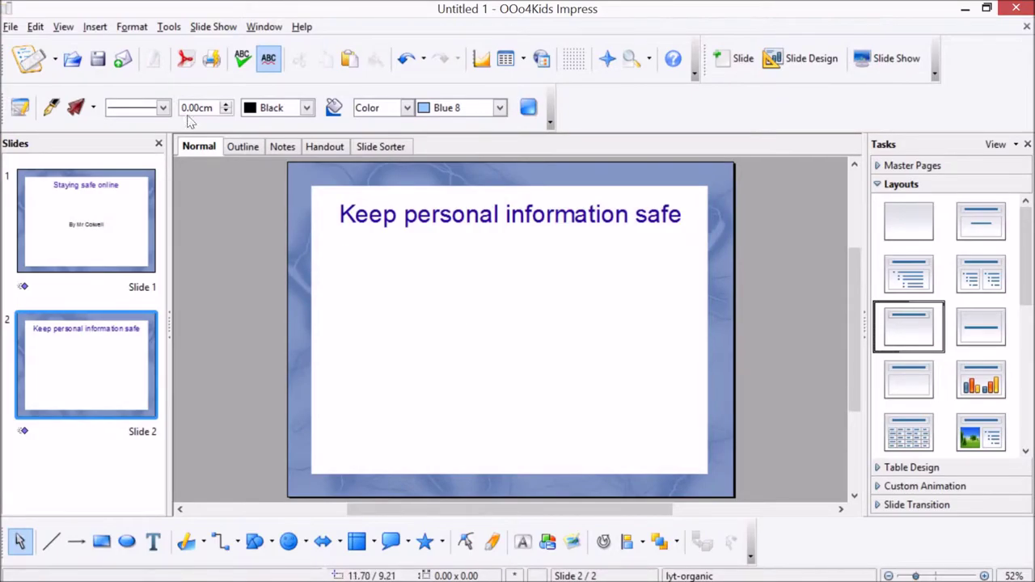
Insert the 'secret' picture from Downloads > Net safety images onto slide 2.
{"action": "left_click", "coordinate": [94, 27]}
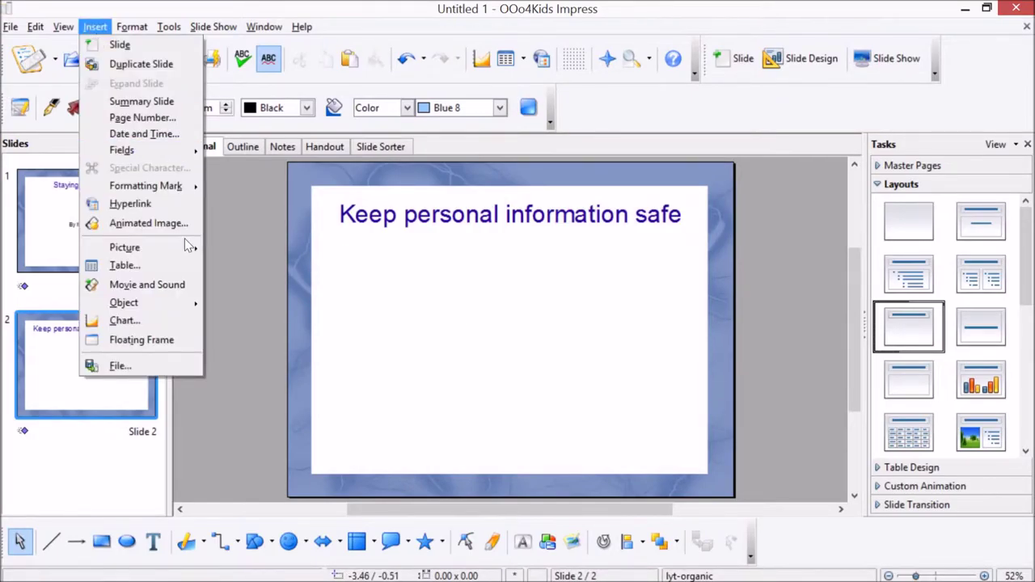
{"action": "mouse_move", "coordinate": [191, 252]}
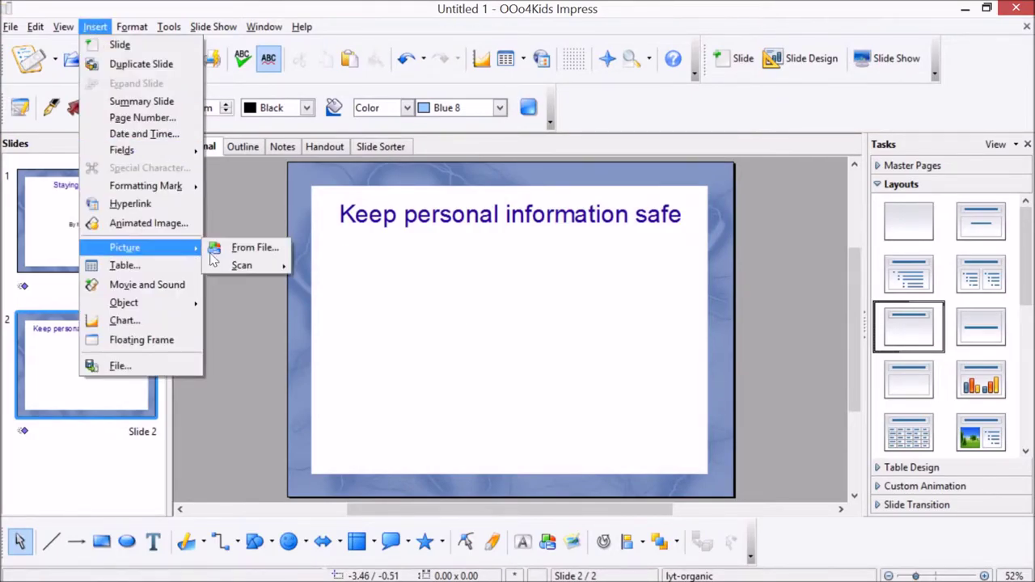
{"action": "left_click", "coordinate": [253, 249]}
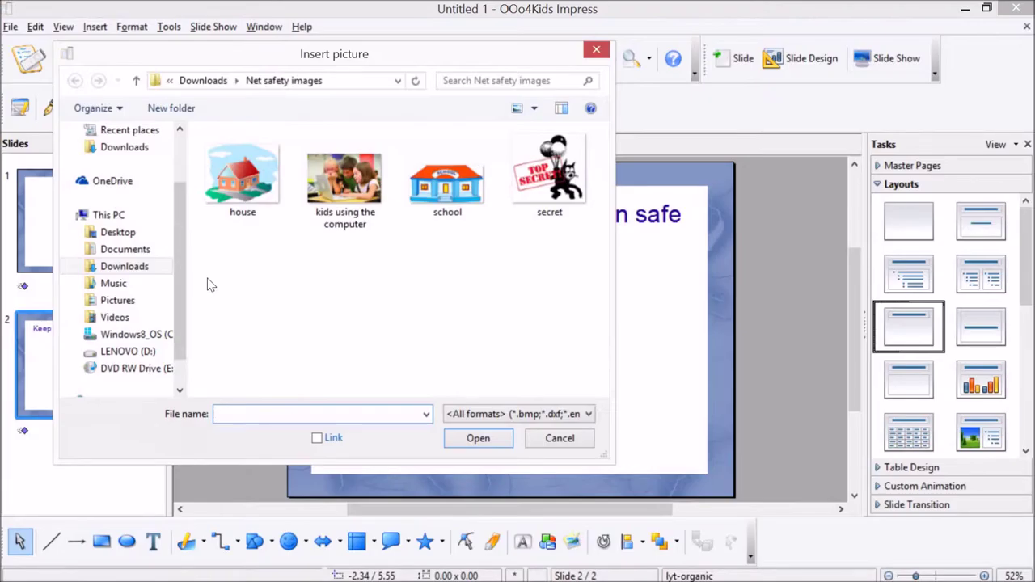
{"action": "left_click", "coordinate": [126, 269]}
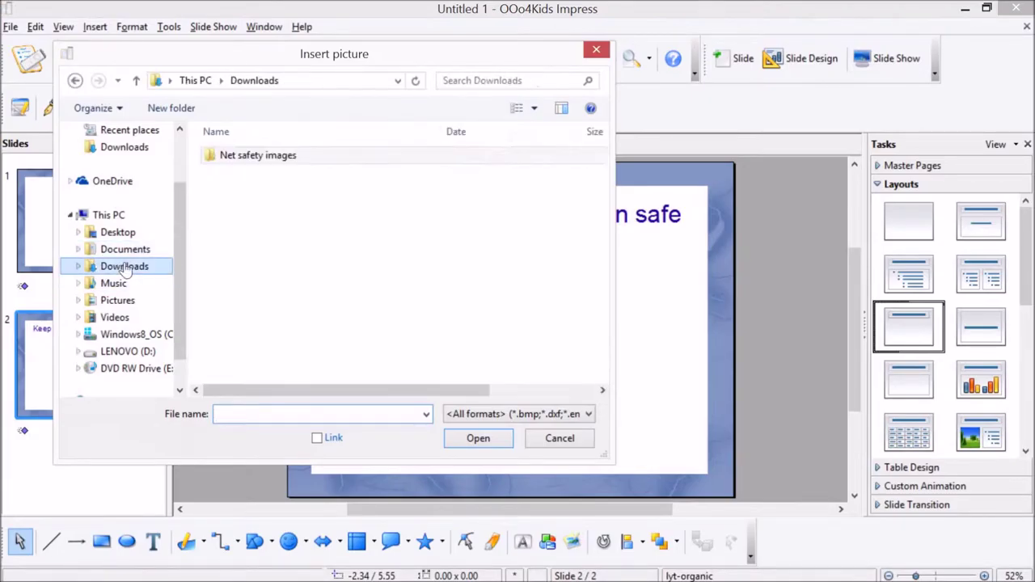
{"action": "double_click", "coordinate": [283, 157]}
{"action": "left_click", "coordinate": [576, 202]}
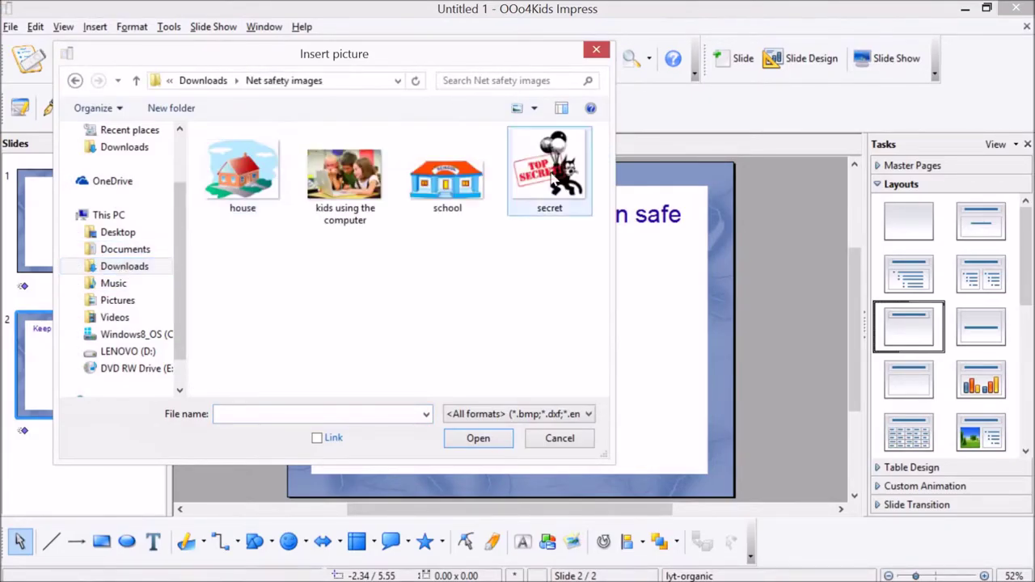
{"action": "left_click", "coordinate": [475, 439]}
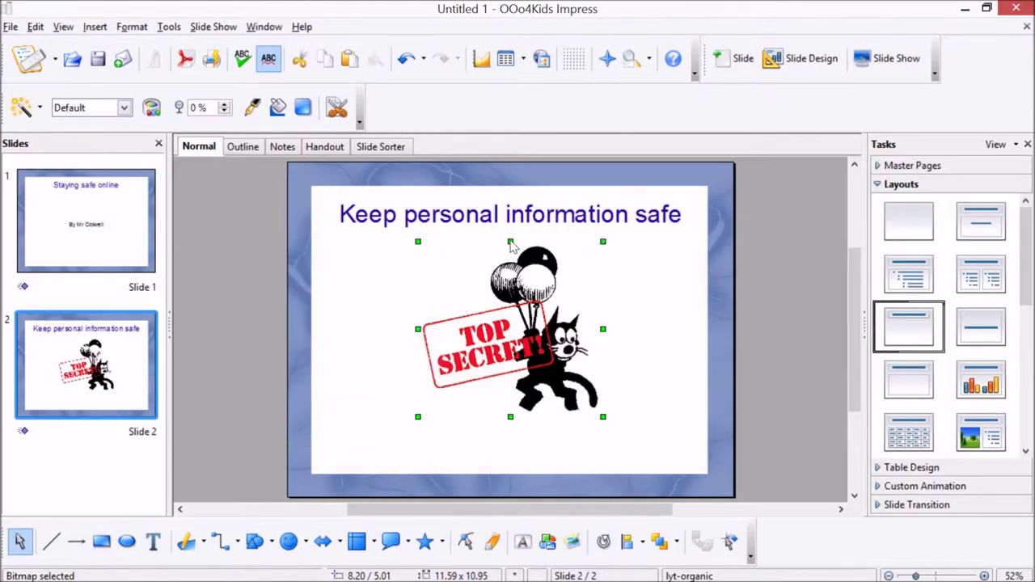
Enlarge the picture slightly by dragging its right edge and top-right corner.
{"action": "mouse_move", "coordinate": [511, 240]}
{"action": "left_mouse_down"}
{"action": "mouse_move", "coordinate": [511, 299]}
{"action": "mouse_move", "coordinate": [512, 241]}
{"action": "left_mouse_up"}
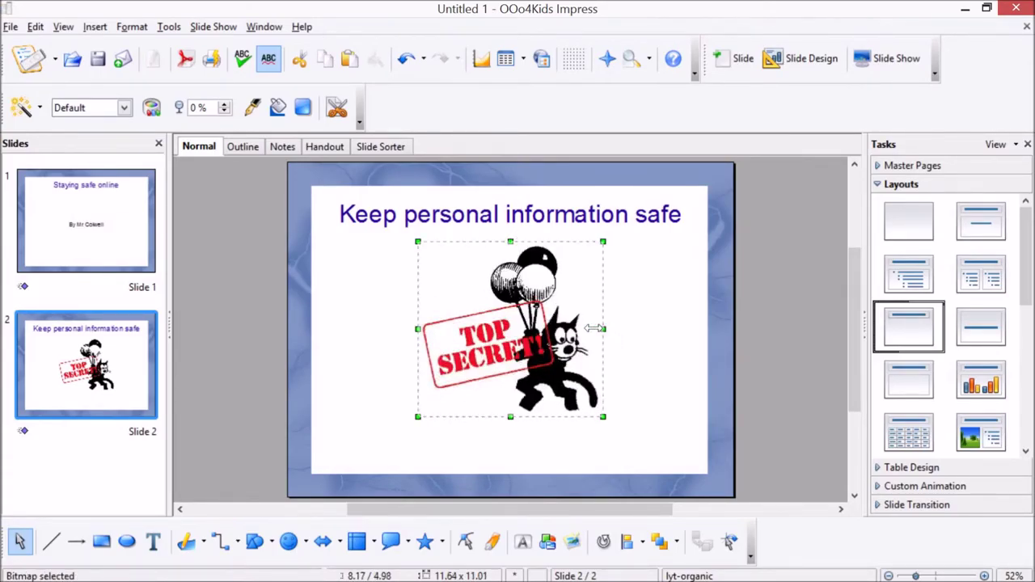
{"action": "left_click_drag", "start_coordinate": [594, 328], "coordinate": [606, 328]}
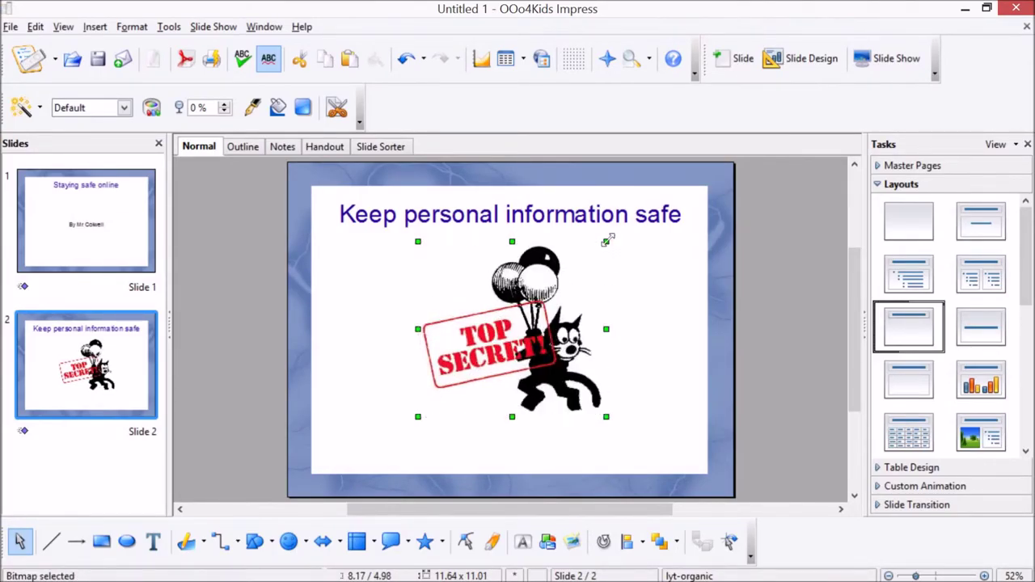
{"action": "mouse_move", "coordinate": [606, 241]}
{"action": "left_mouse_down"}
{"action": "mouse_move", "coordinate": [589, 273]}
{"action": "mouse_move", "coordinate": [605, 240]}
{"action": "mouse_move", "coordinate": [614, 259]}
{"action": "left_mouse_up"}
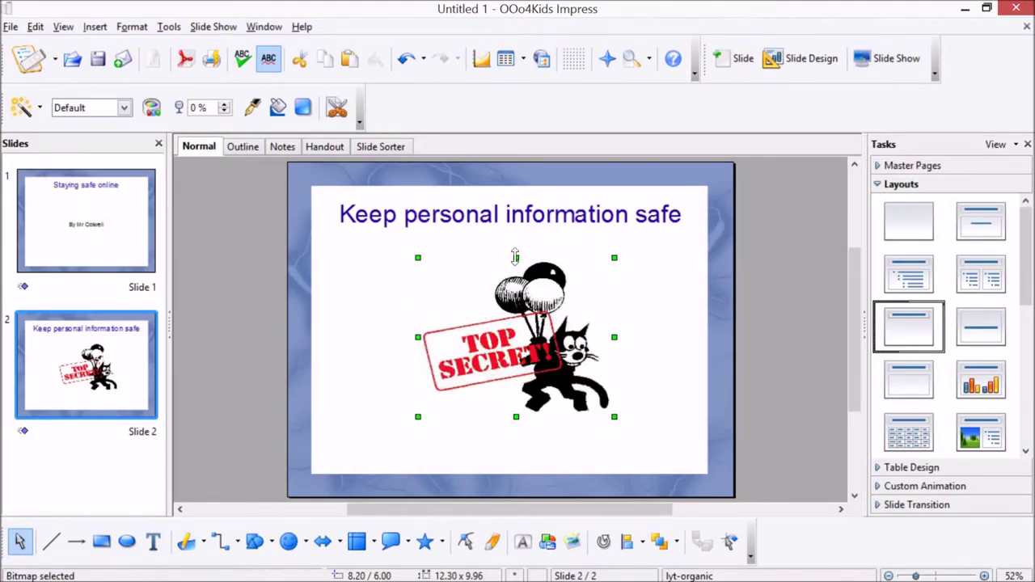
{"action": "left_click_drag", "start_coordinate": [515, 257], "coordinate": [515, 257]}
{"action": "left_click", "coordinate": [360, 337]}
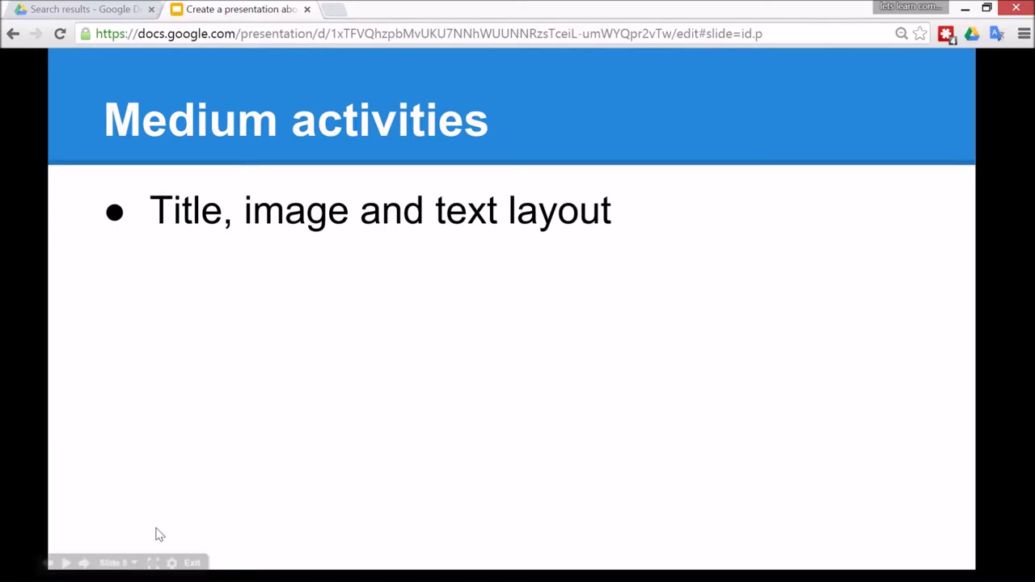
Add a third slide after slide 2 with the Title, Text, Clipart layout and start its title.
{"action": "left_click", "coordinate": [194, 569]}
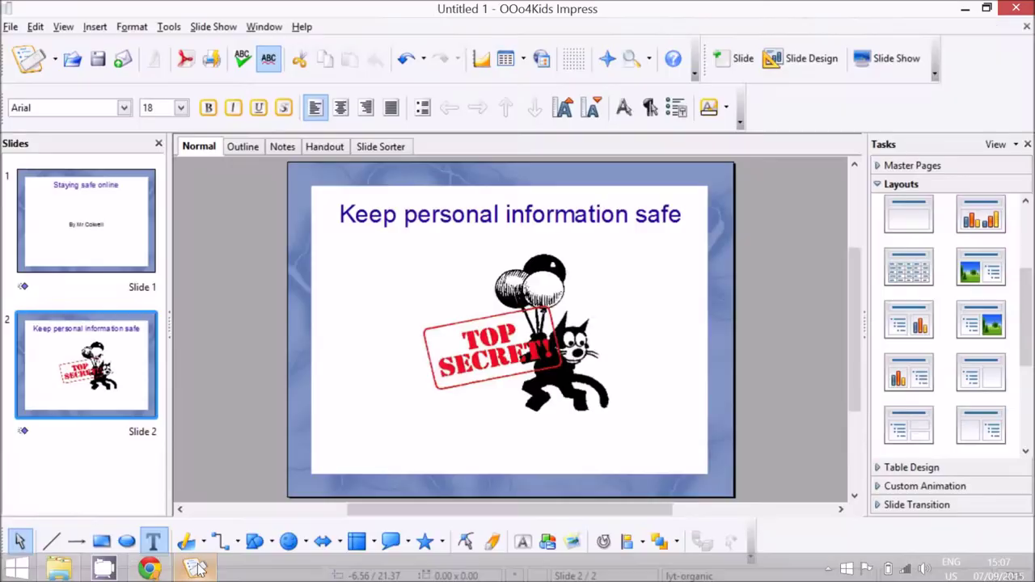
{"action": "right_click", "coordinate": [130, 361]}
{"action": "left_click", "coordinate": [179, 368]}
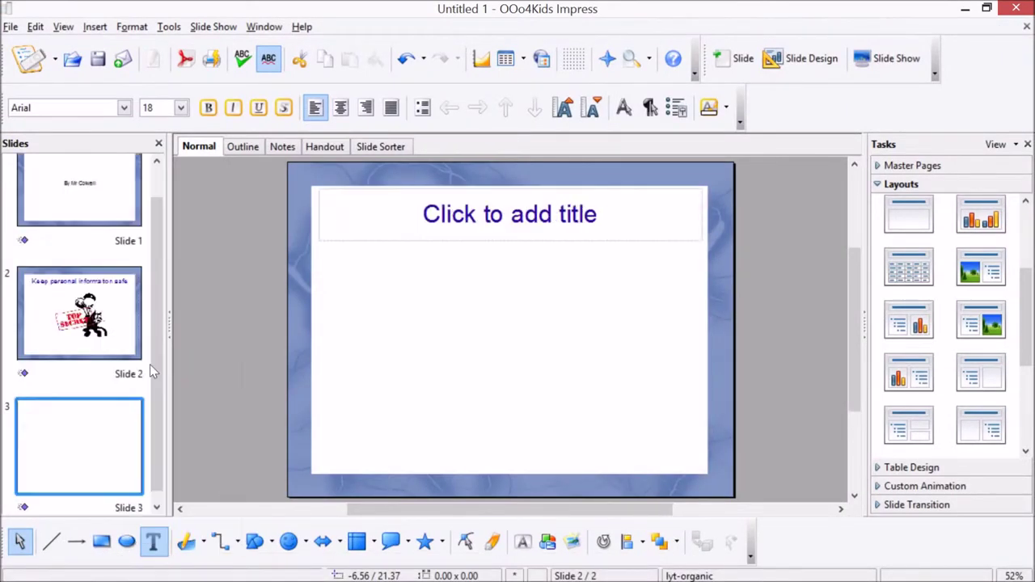
{"action": "left_click", "coordinate": [975, 314]}
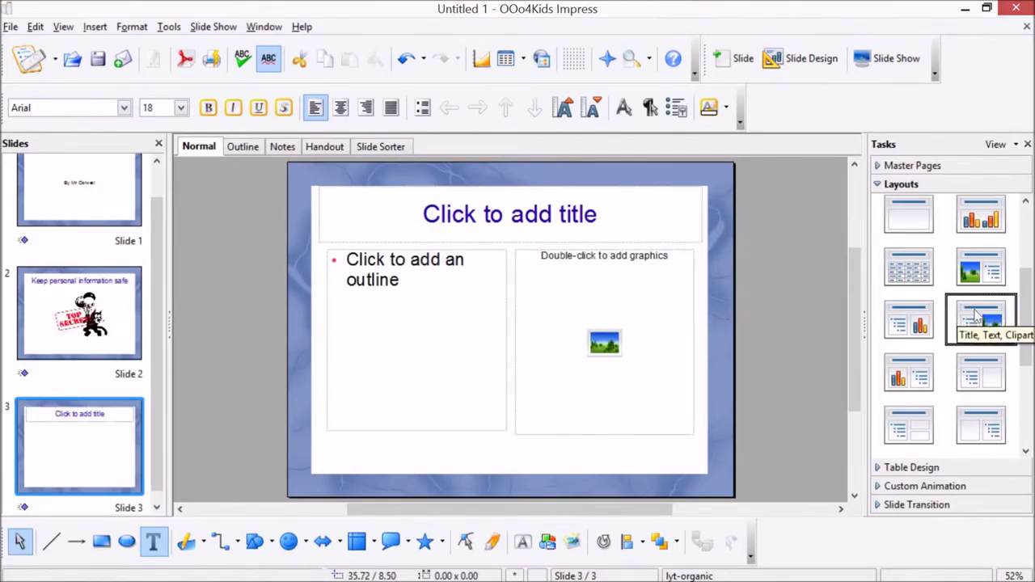
{"action": "left_click", "coordinate": [483, 215]}
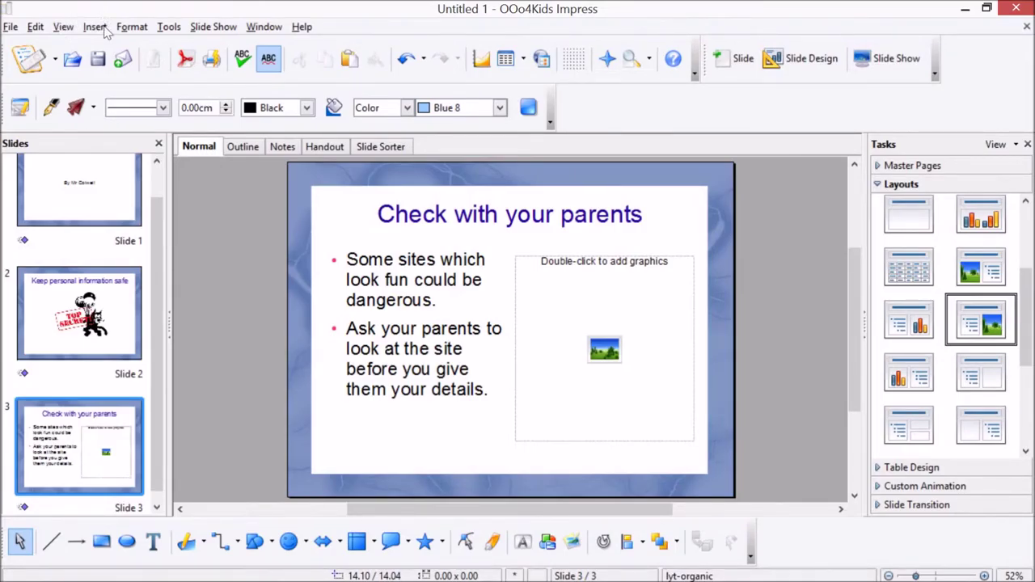
Insert the 'kids using the computer' photo into slide 3's picture placeholder.
{"action": "left_click", "coordinate": [604, 346]}
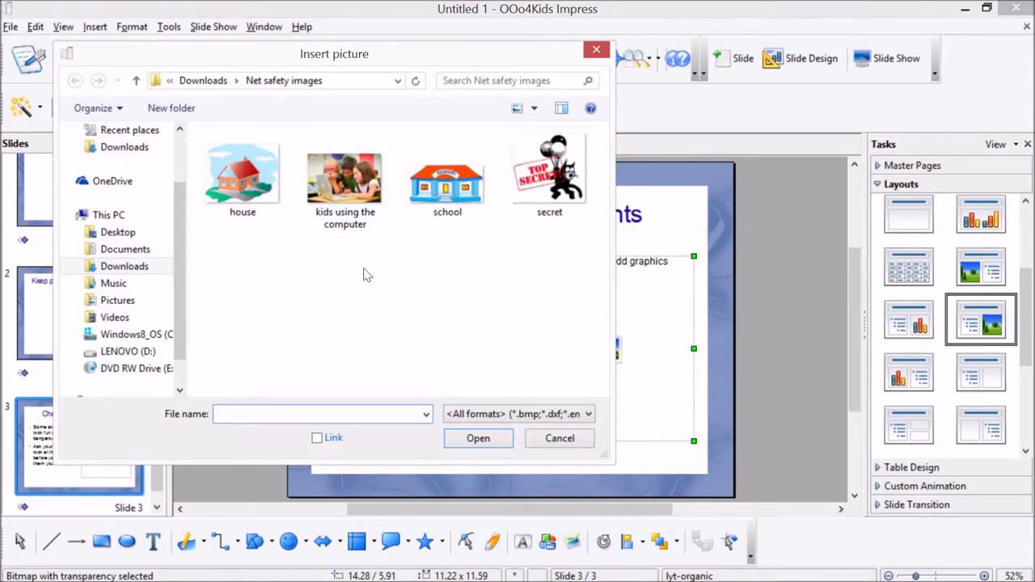
{"action": "left_click", "coordinate": [359, 223]}
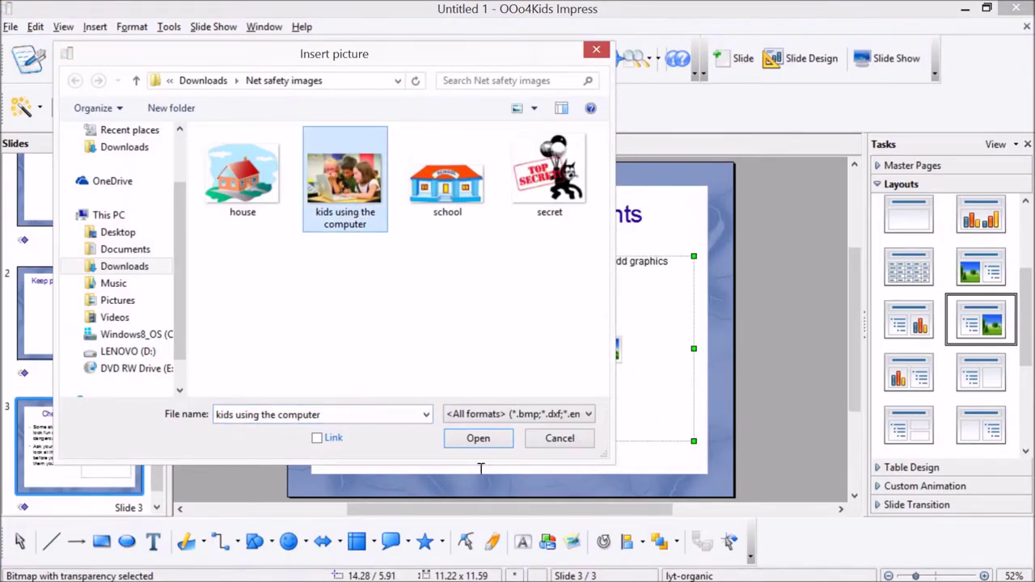
{"action": "left_click", "coordinate": [479, 439]}
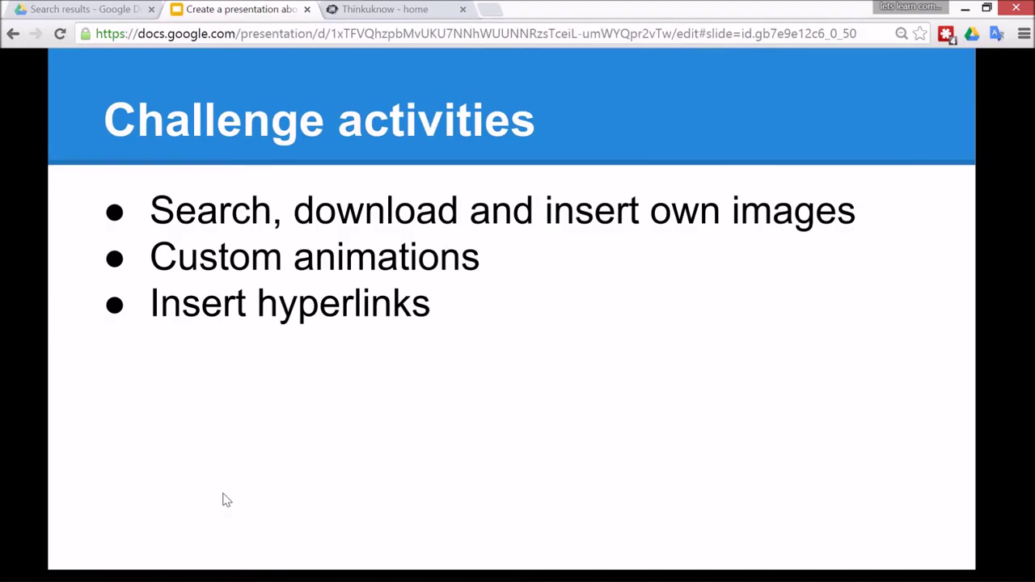
Leave the Google Slides Challenge activities slide and return to the OOo4Kids Impress deck.
{"action": "mouse_move", "coordinate": [227, 501]}
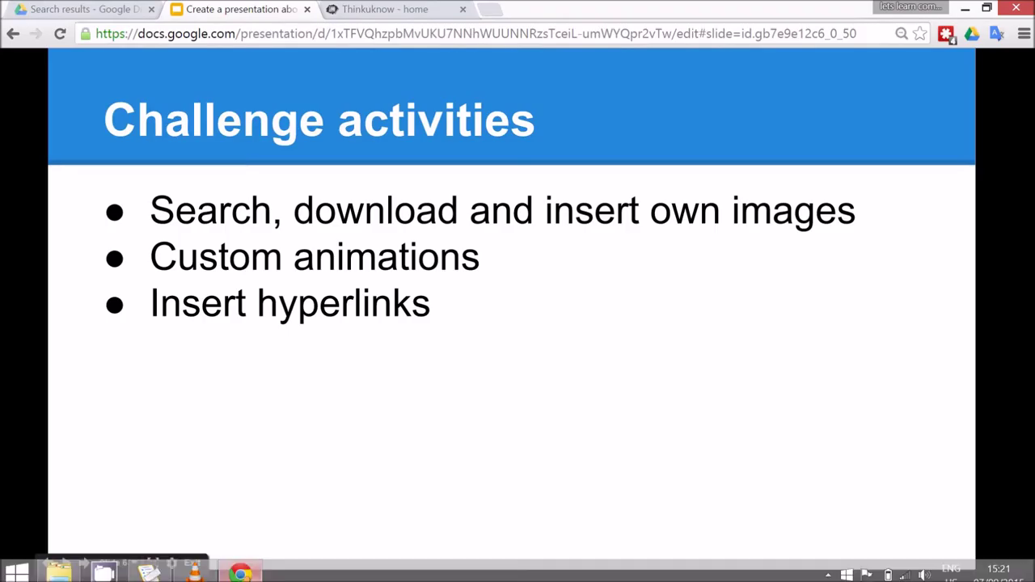
{"action": "left_click", "coordinate": [148, 573]}
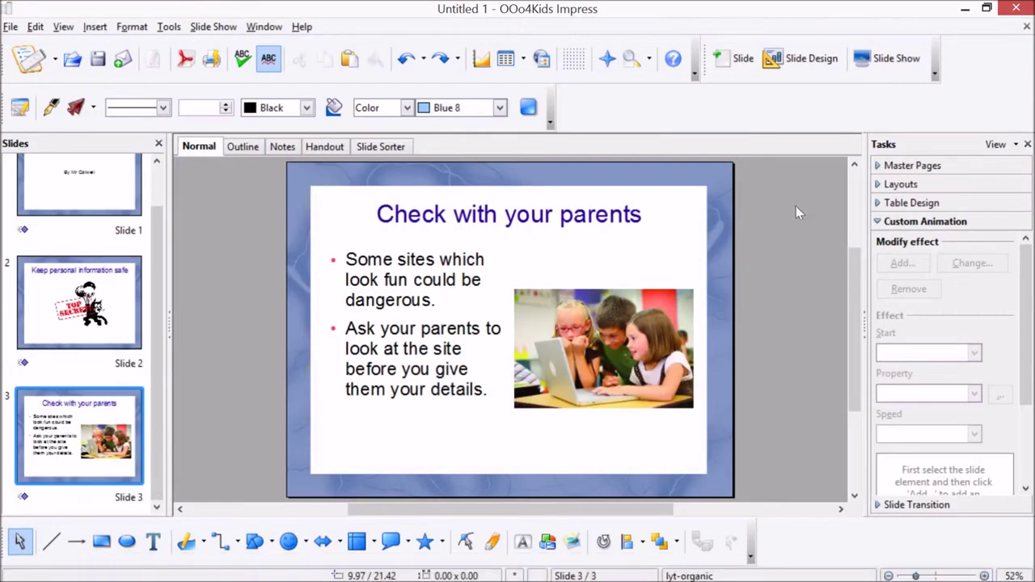
Give the 'Check with your parents' title a Plus entrance effect through Custom Animation.
{"action": "left_click", "coordinate": [877, 185]}
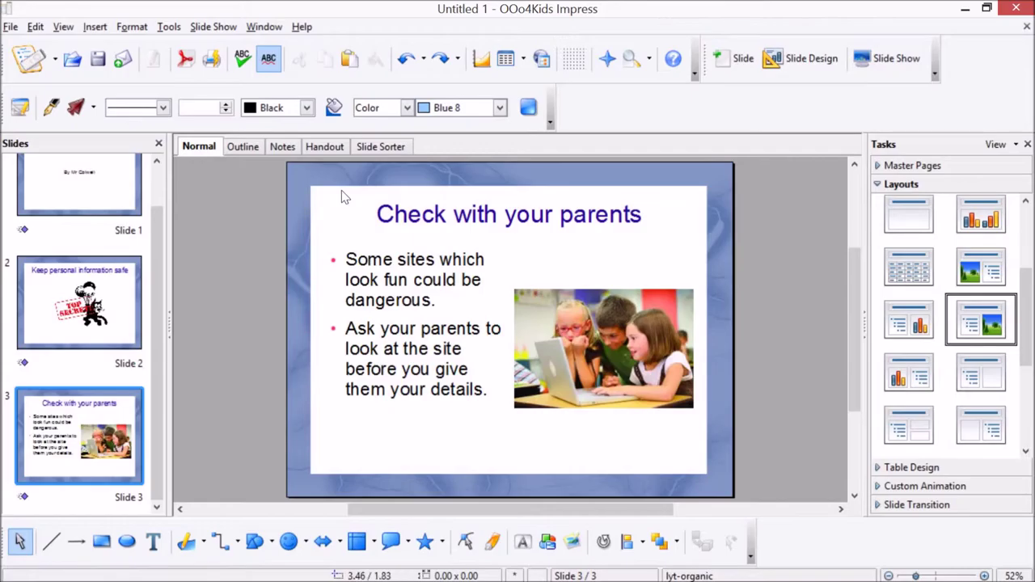
{"action": "left_click", "coordinate": [392, 214]}
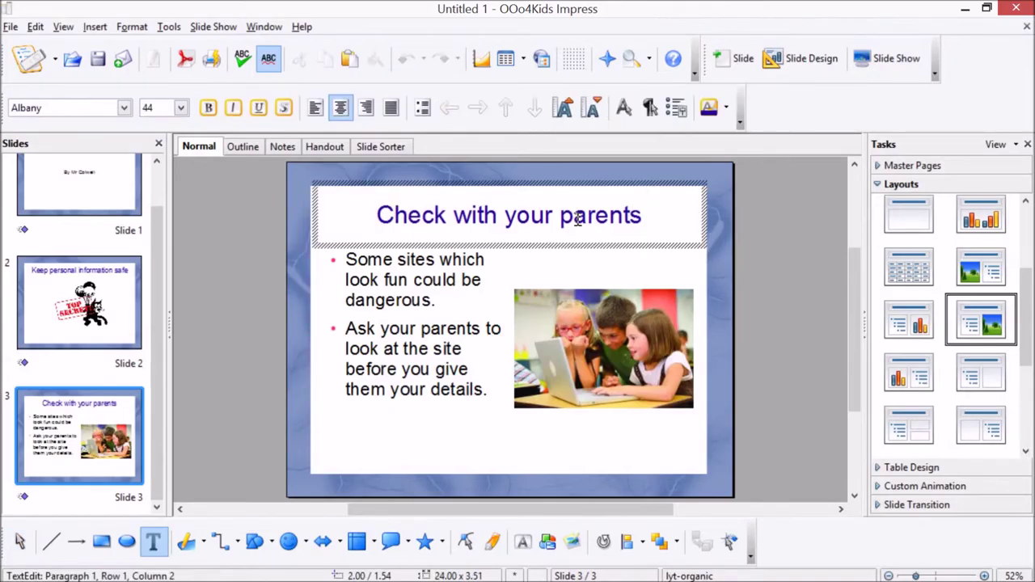
{"action": "left_click", "coordinate": [642, 215]}
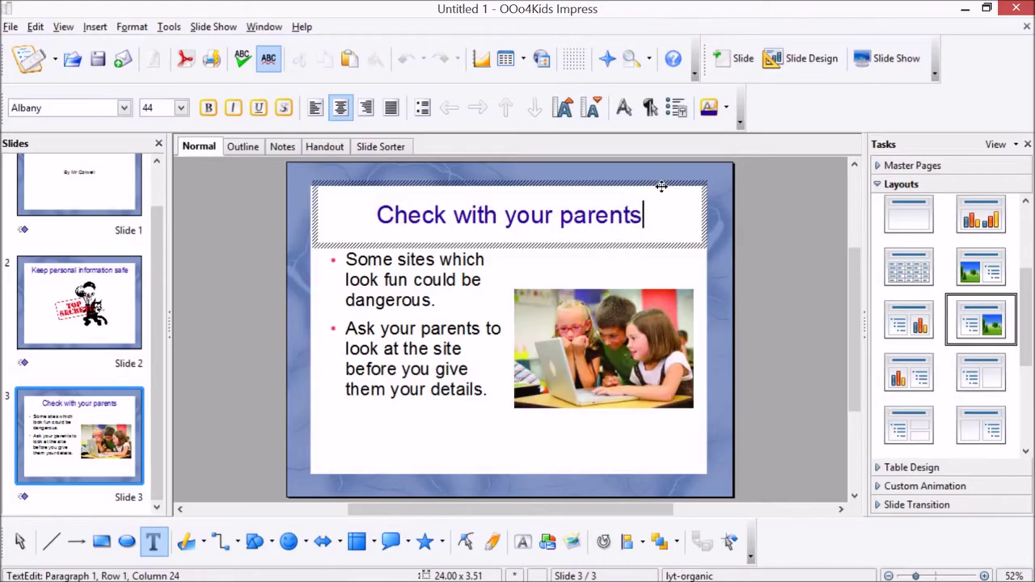
{"action": "right_click", "coordinate": [661, 186]}
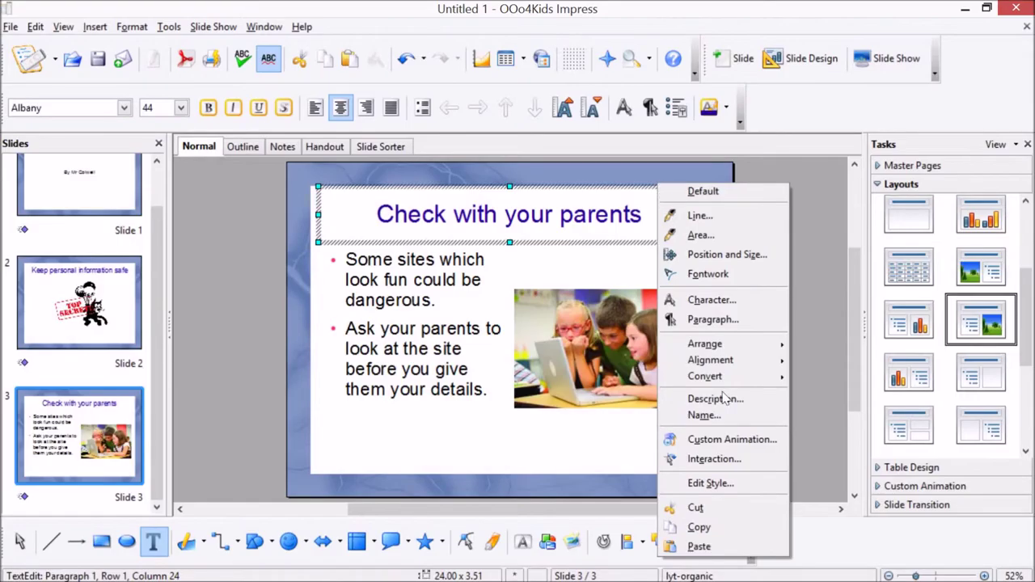
{"action": "left_click", "coordinate": [731, 439]}
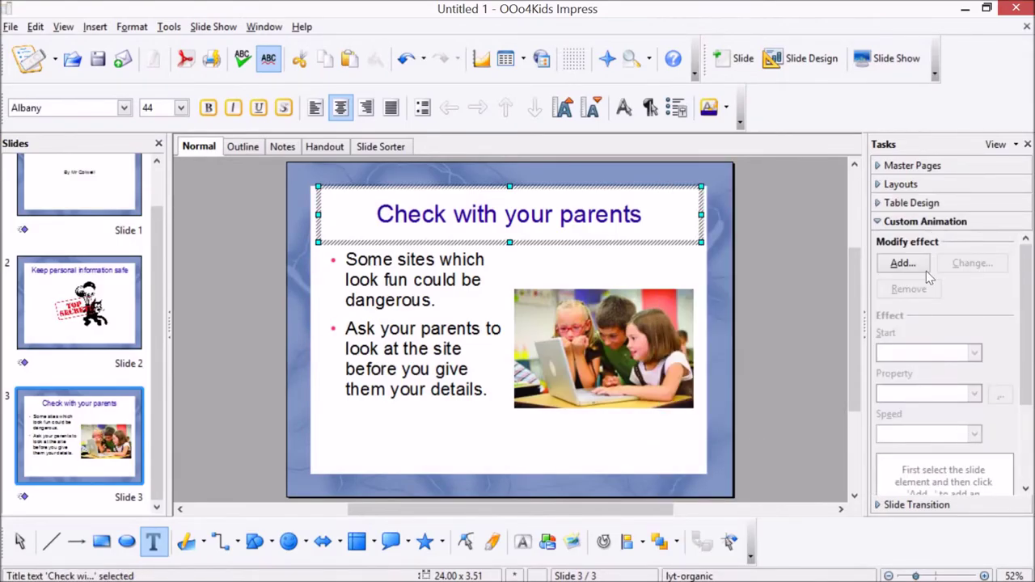
{"action": "left_click", "coordinate": [900, 264]}
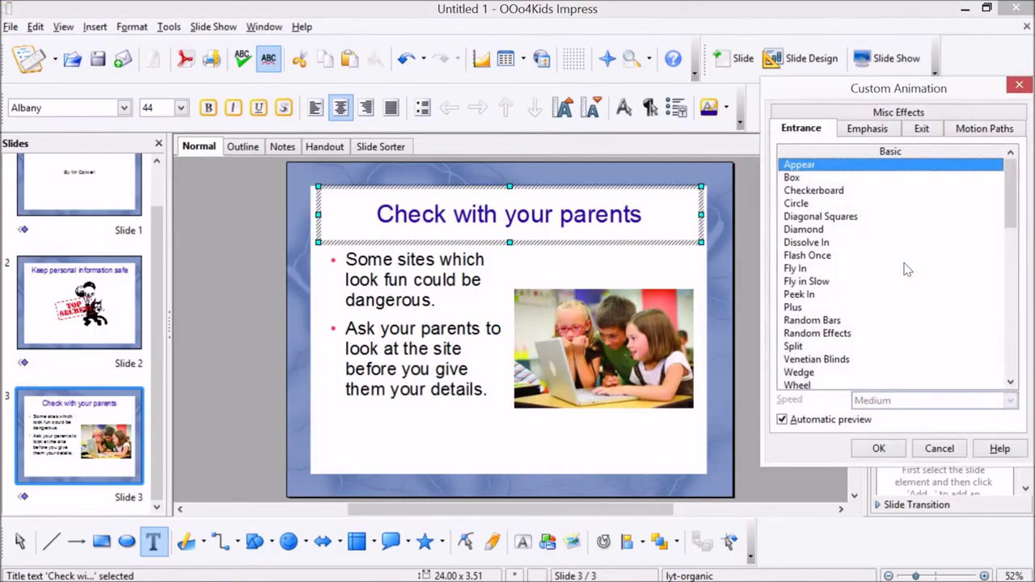
{"action": "scroll", "coordinate": [906, 268], "scroll_direction": "down", "scroll_amount": 2}
{"action": "left_click", "coordinate": [838, 231]}
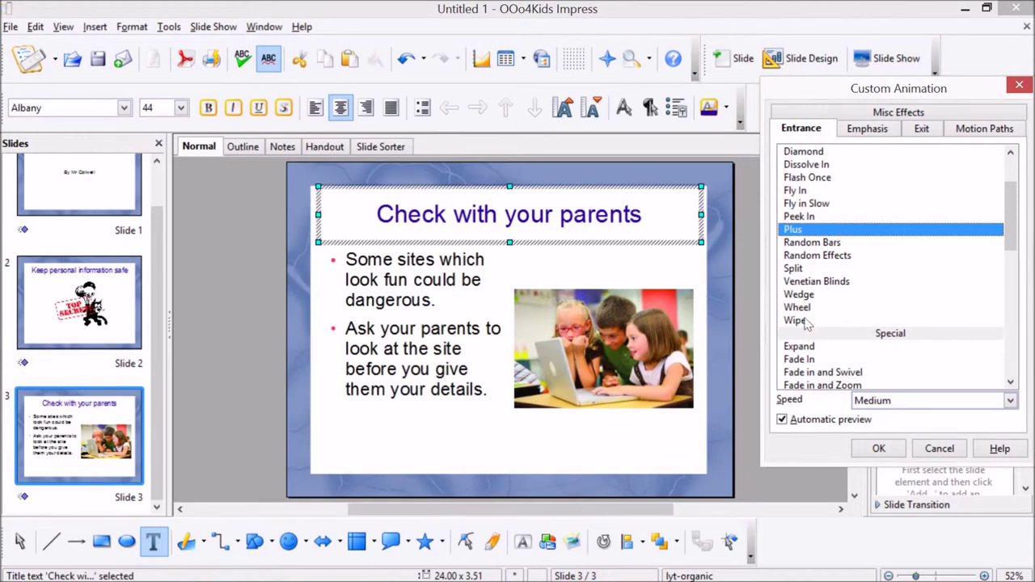
{"action": "left_click", "coordinate": [877, 449]}
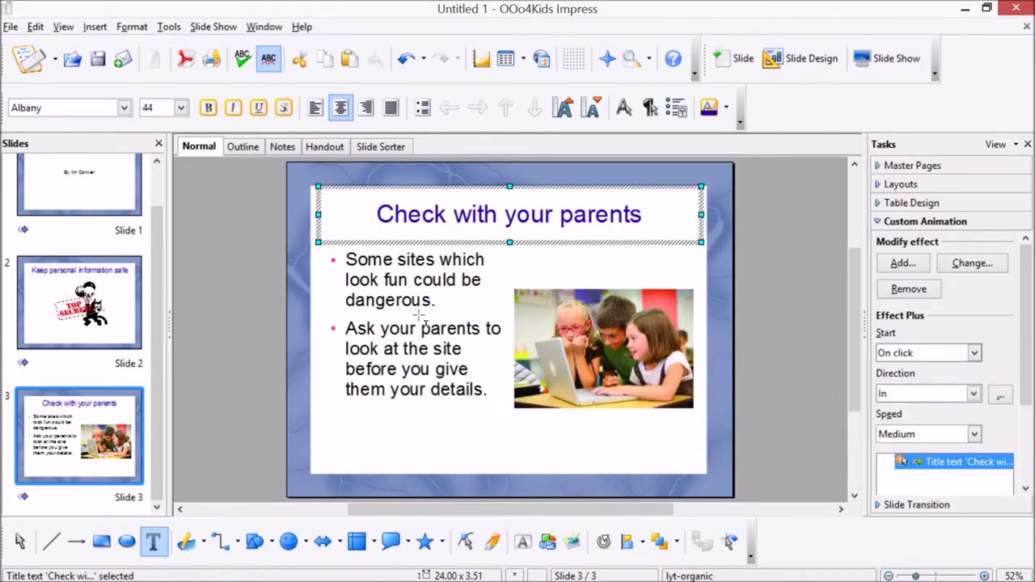
Give the children picture a Wedge entrance animation.
{"action": "left_click", "coordinate": [564, 313]}
{"action": "right_click", "coordinate": [577, 320]}
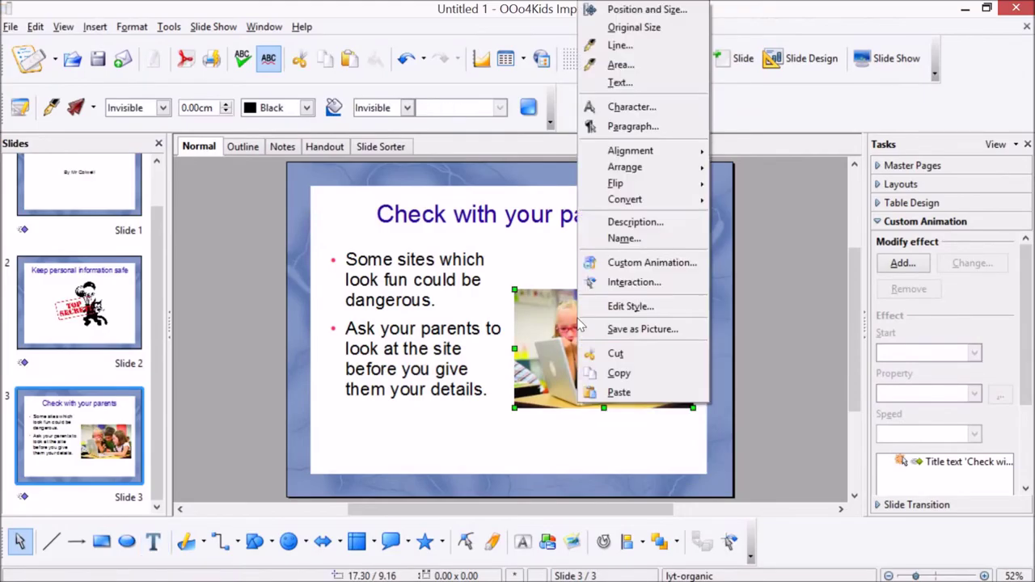
{"action": "left_click", "coordinate": [647, 262]}
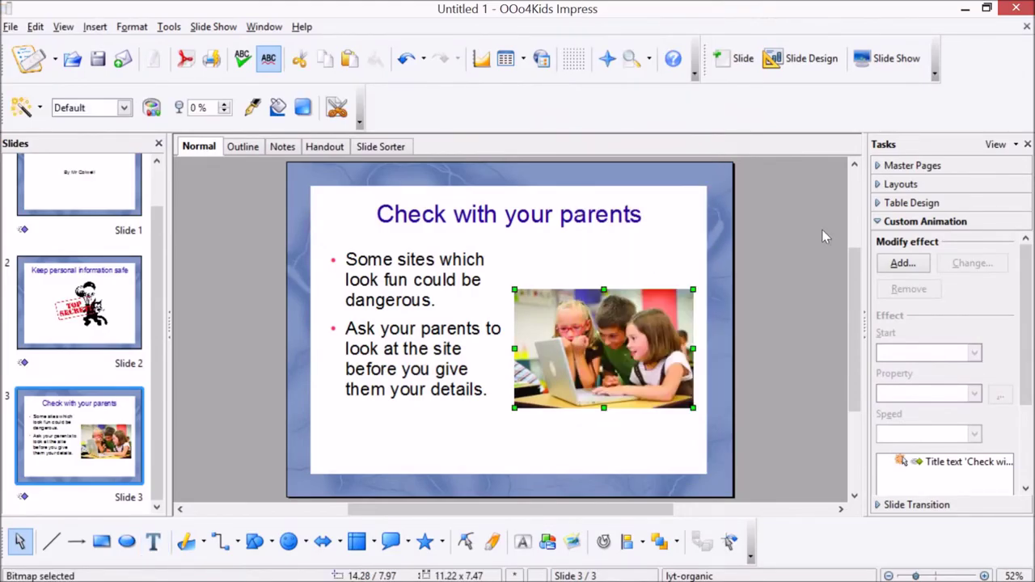
{"action": "left_click", "coordinate": [900, 263]}
{"action": "scroll", "coordinate": [867, 289], "scroll_direction": "down", "scroll_amount": 6}
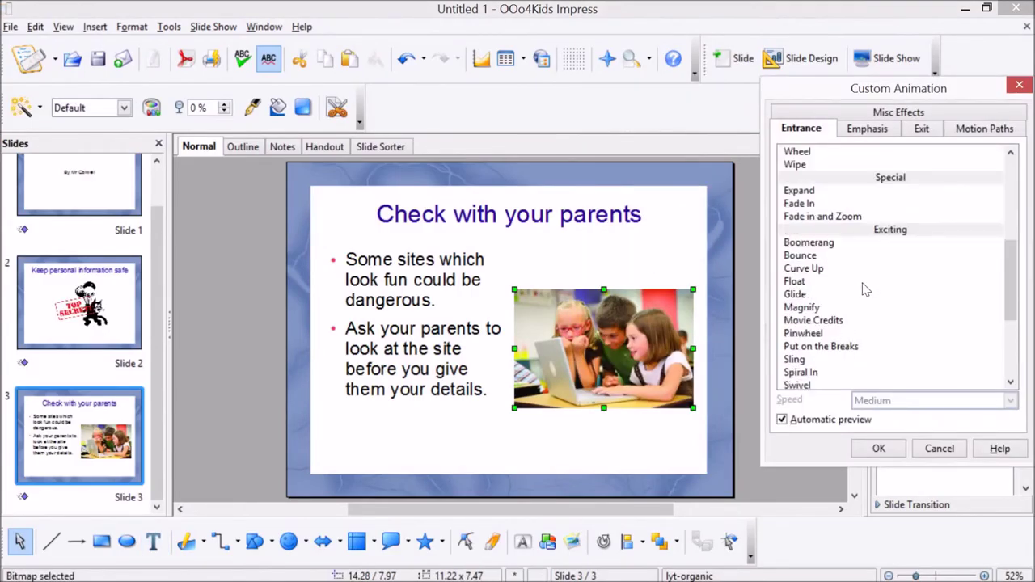
{"action": "scroll", "coordinate": [848, 186], "scroll_direction": "up", "scroll_amount": 1}
{"action": "left_click", "coordinate": [838, 177]}
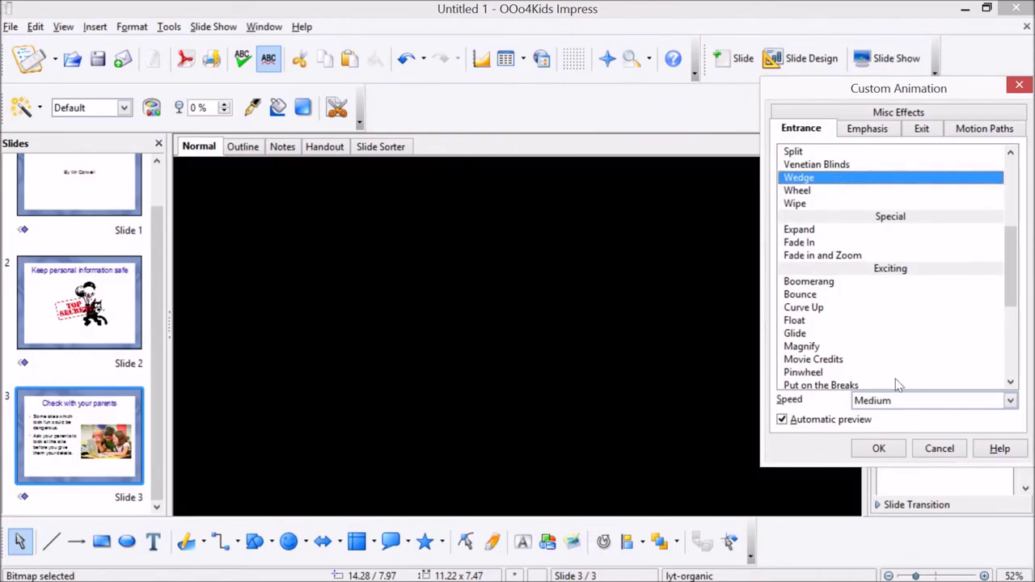
{"action": "left_click", "coordinate": [879, 450]}
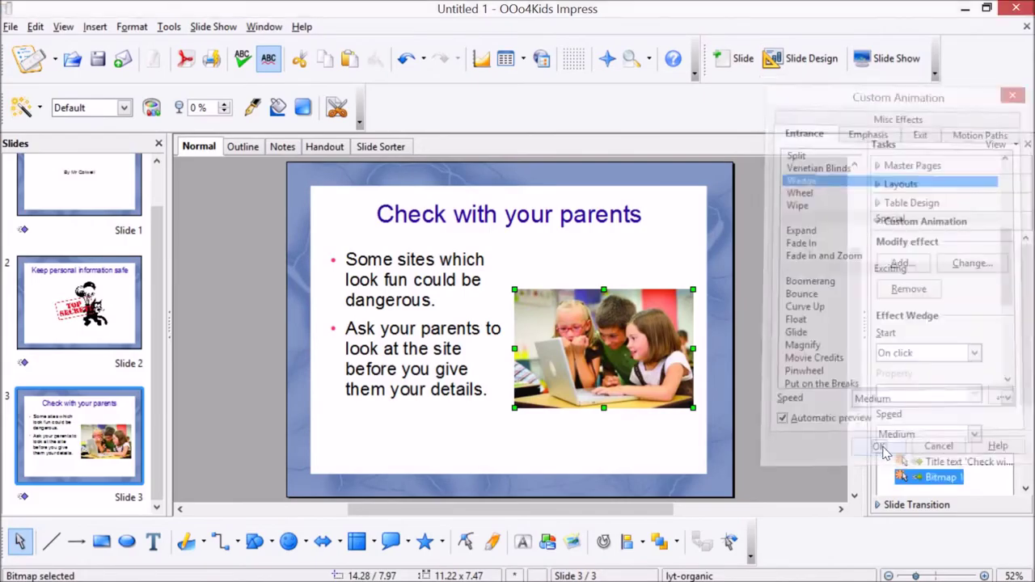
Give the bullet text box a Very fast Diagonal Squares entrance animation.
{"action": "left_click", "coordinate": [403, 256]}
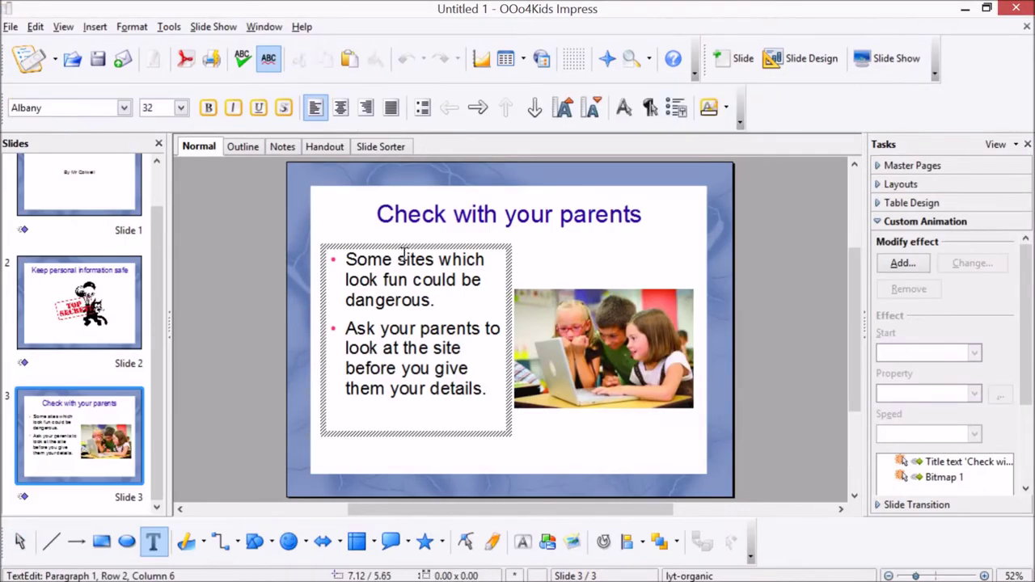
{"action": "right_click", "coordinate": [406, 251]}
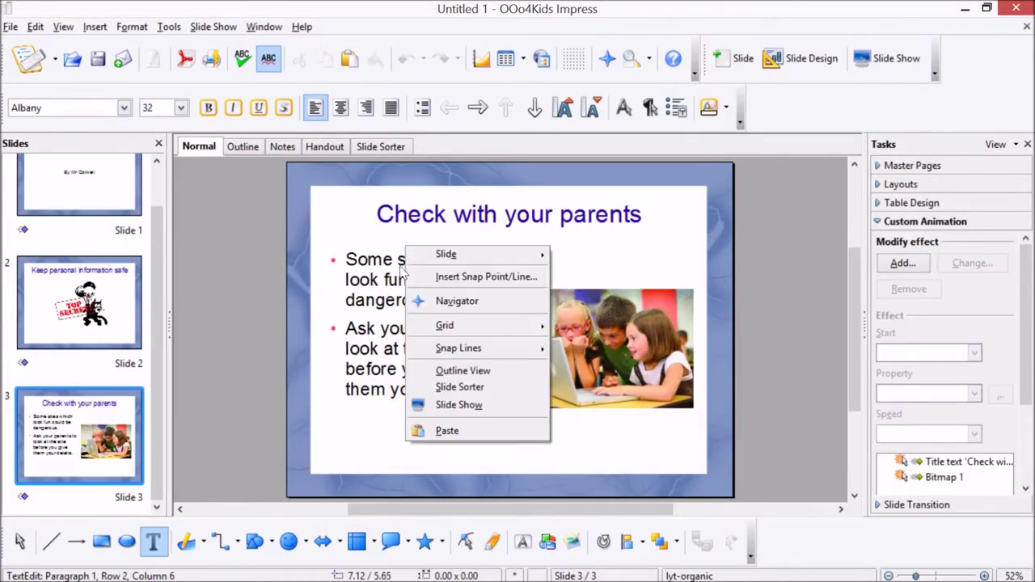
{"action": "key", "text": "Escape"}
{"action": "key", "text": "Escape"}
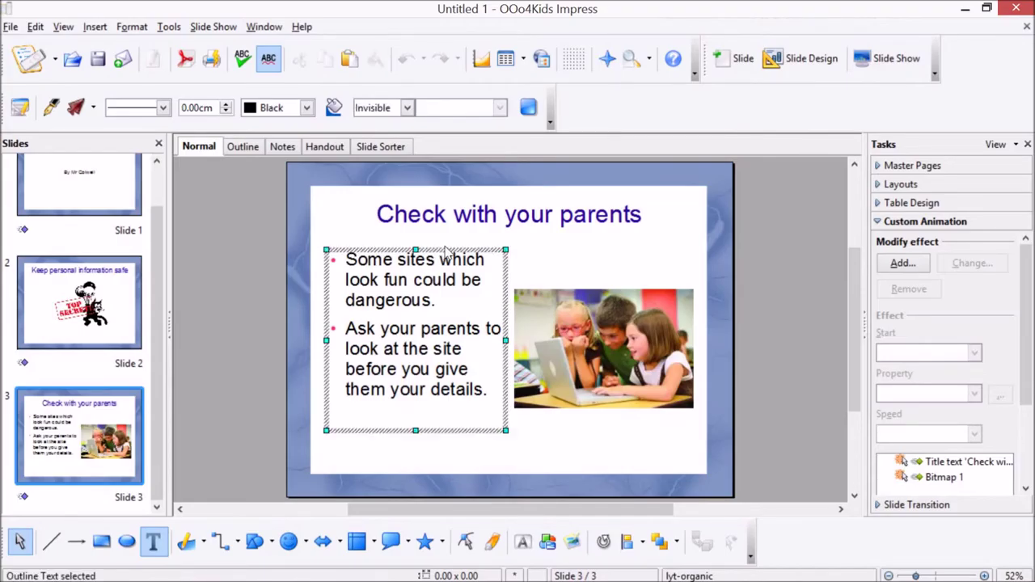
{"action": "right_click", "coordinate": [451, 253]}
{"action": "left_click", "coordinate": [491, 259]}
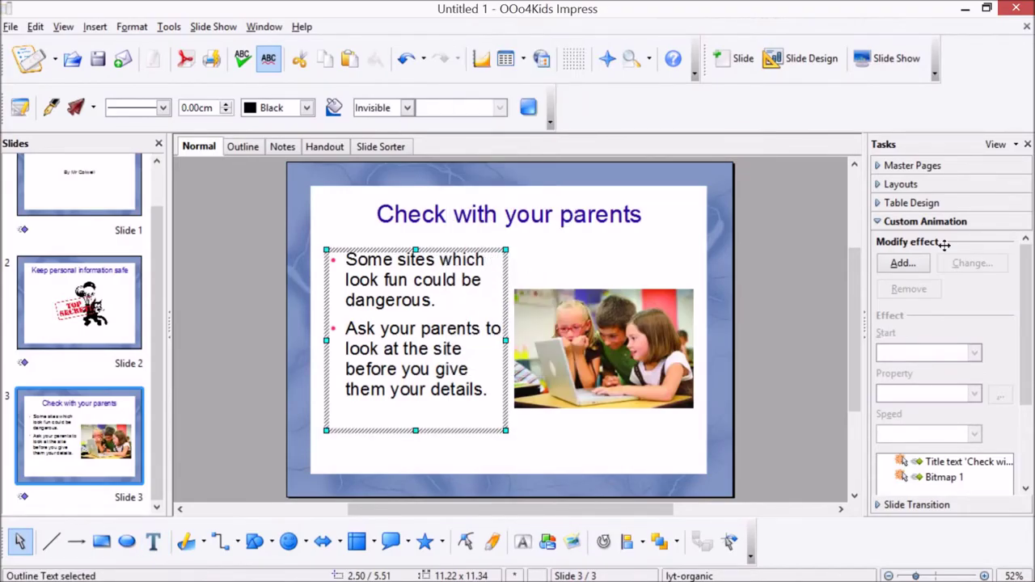
{"action": "left_click", "coordinate": [899, 264]}
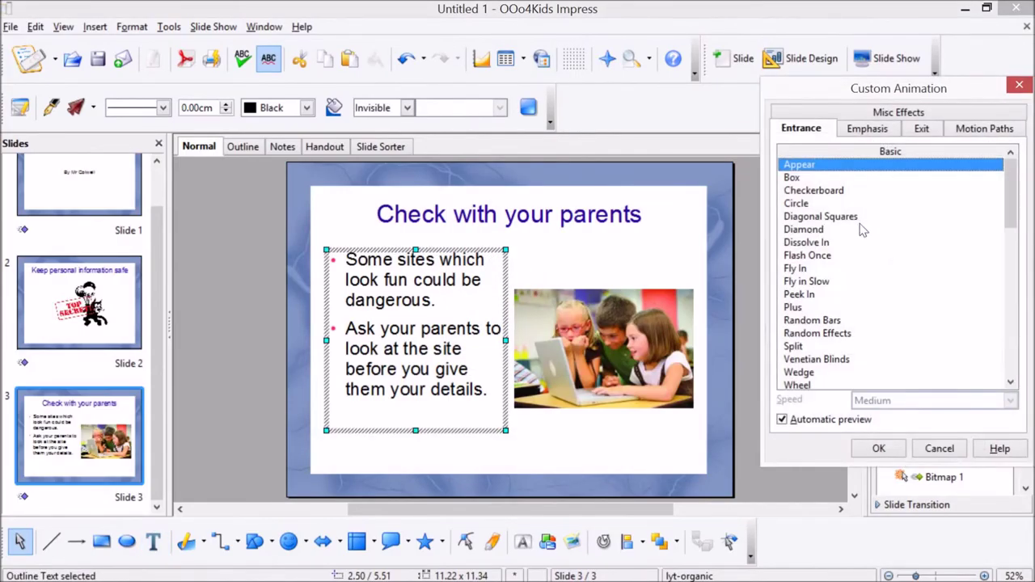
{"action": "left_click", "coordinate": [859, 219]}
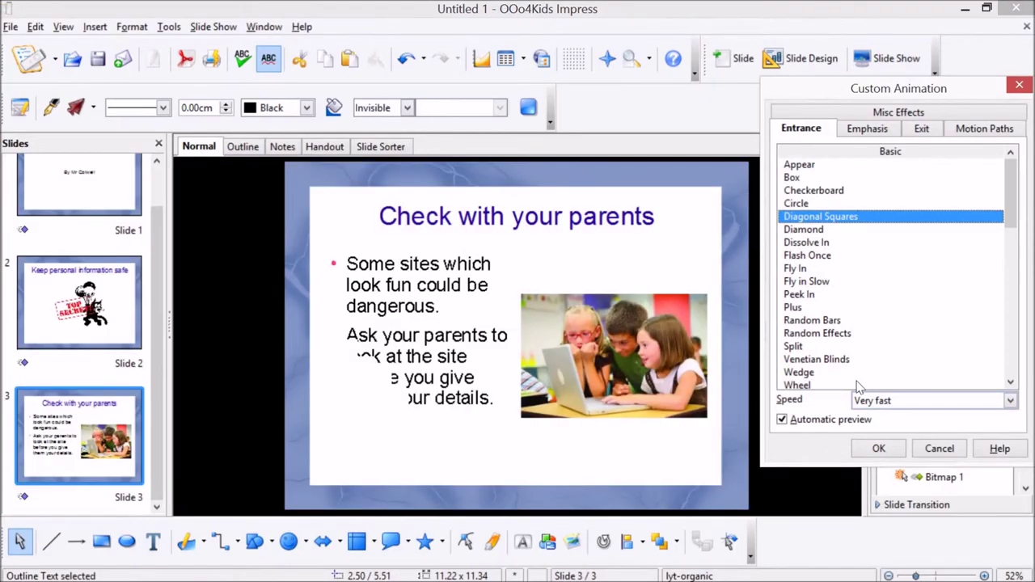
{"action": "left_click", "coordinate": [877, 449]}
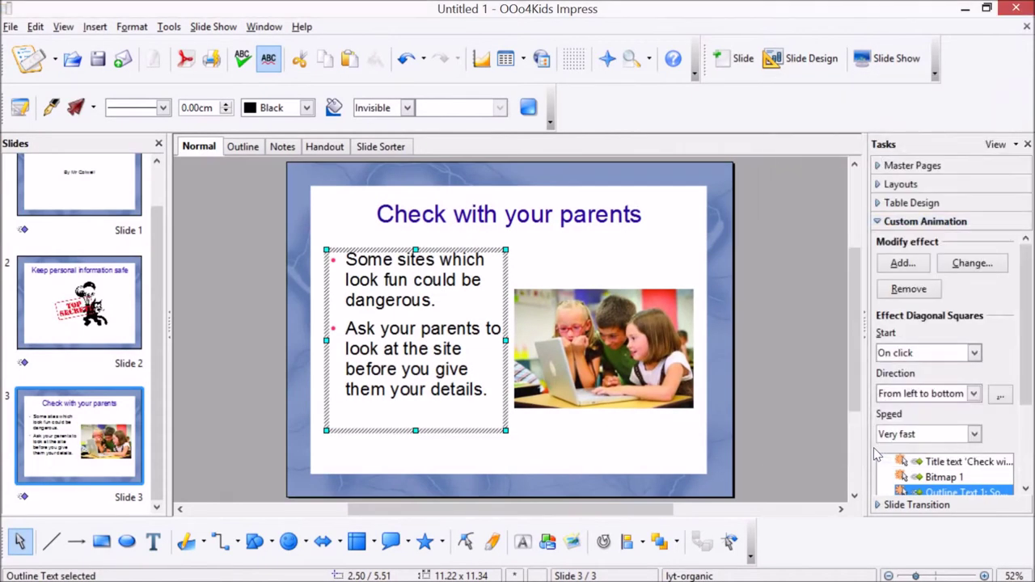
{"action": "left_click", "coordinate": [647, 451]}
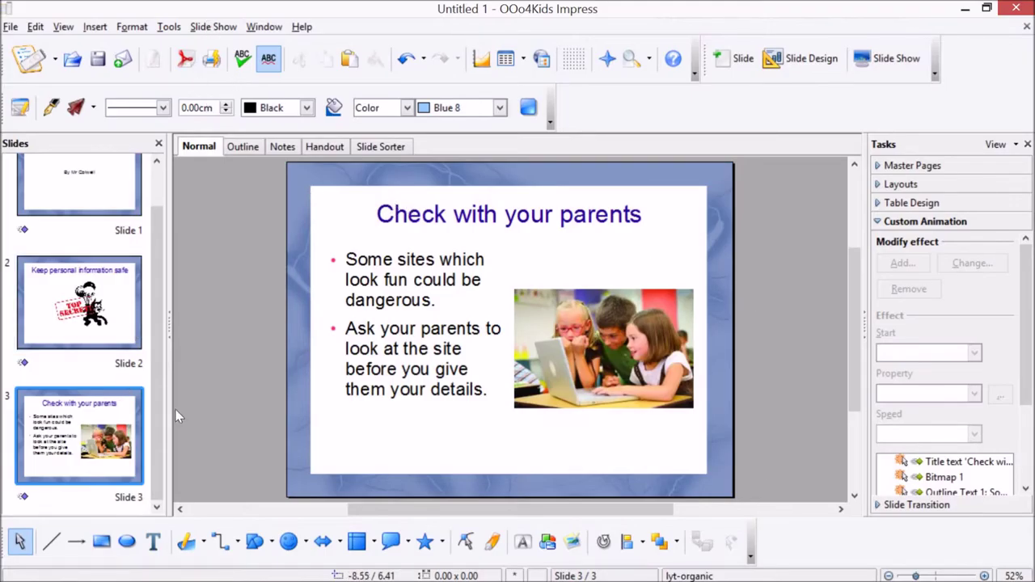
Play the presentation as a slideshow from the Slide Show menu.
{"action": "left_click", "coordinate": [202, 30]}
{"action": "left_click", "coordinate": [187, 59]}
{"action": "scroll", "coordinate": [75, 410], "scroll_direction": "up", "scroll_amount": 2}
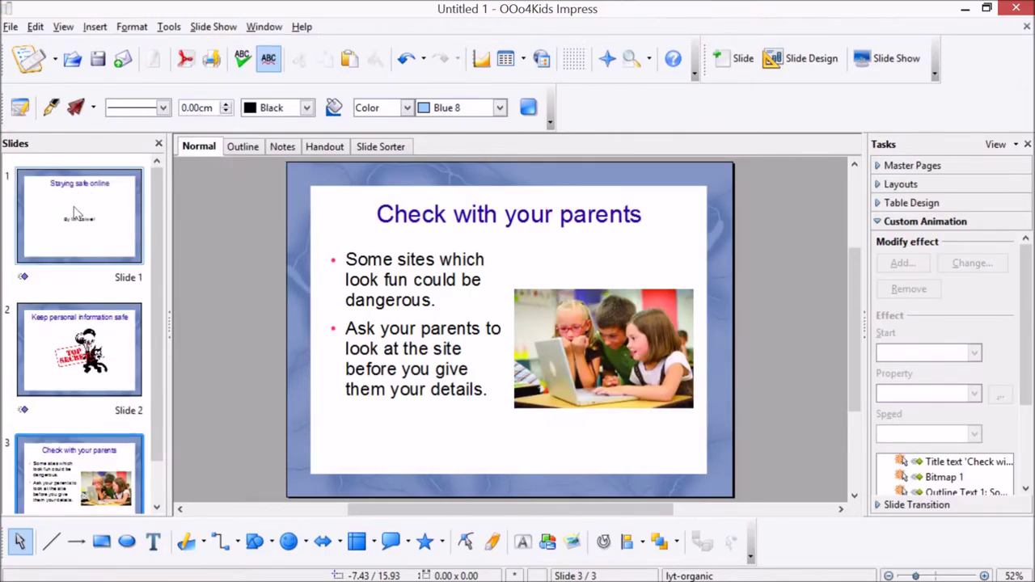
{"action": "scroll", "coordinate": [88, 243], "scroll_direction": "down", "scroll_amount": 2}
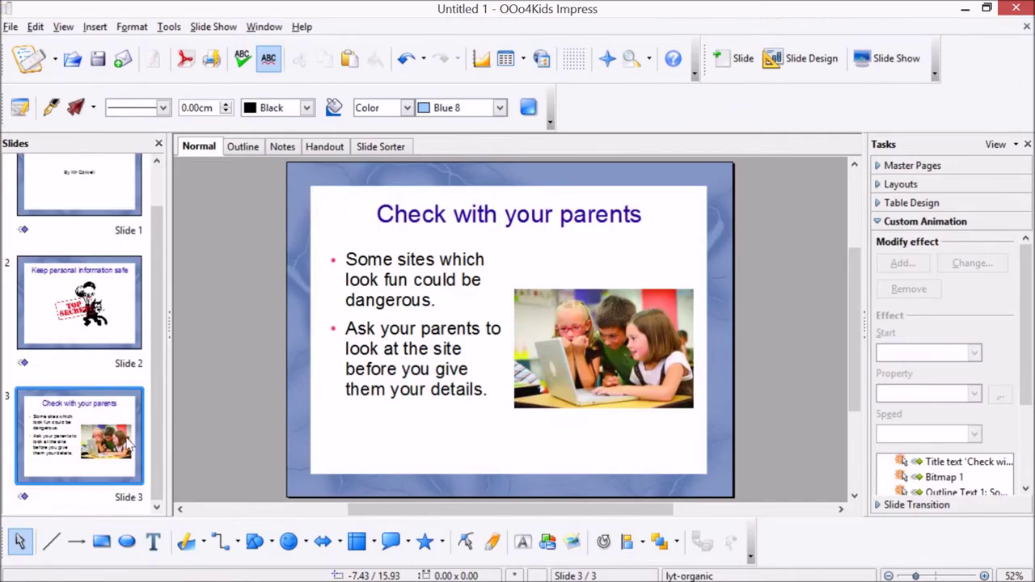
{"action": "left_click", "coordinate": [198, 27]}
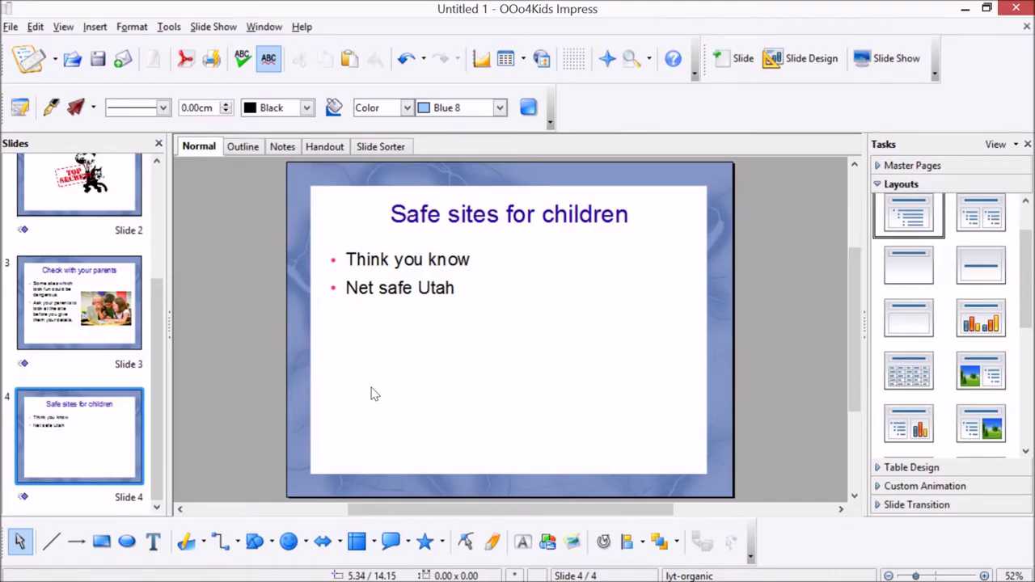
Select the whole 'Think you know' line on slide 4, then switch to Chrome.
{"action": "right_click", "coordinate": [113, 402]}
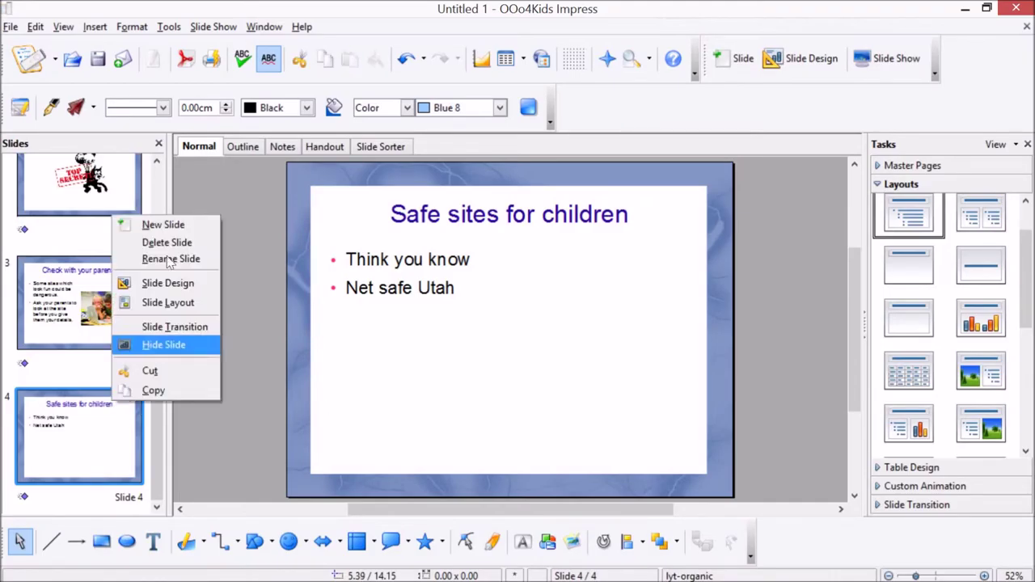
{"action": "left_click", "coordinate": [435, 278]}
{"action": "triple_click", "coordinate": [408, 259]}
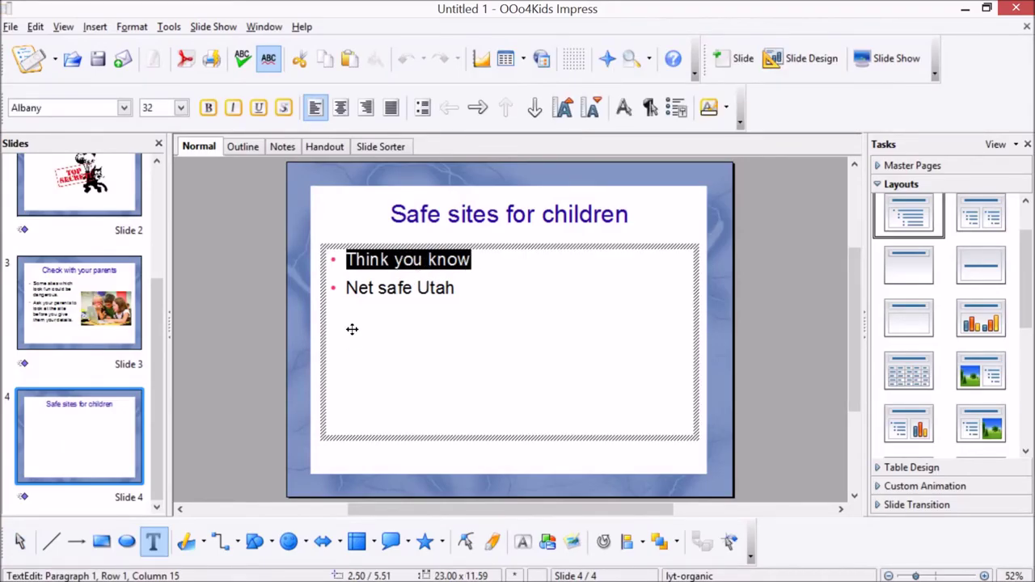
{"action": "key", "text": "Down"}
{"action": "key", "text": "Home"}
{"action": "key", "text": "shift+End"}
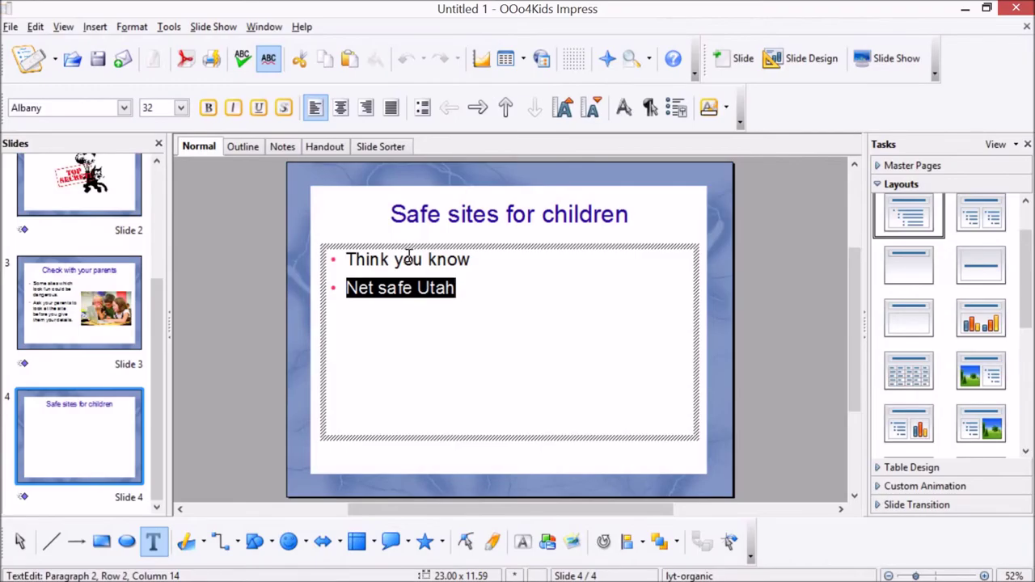
{"action": "triple_click", "coordinate": [409, 259]}
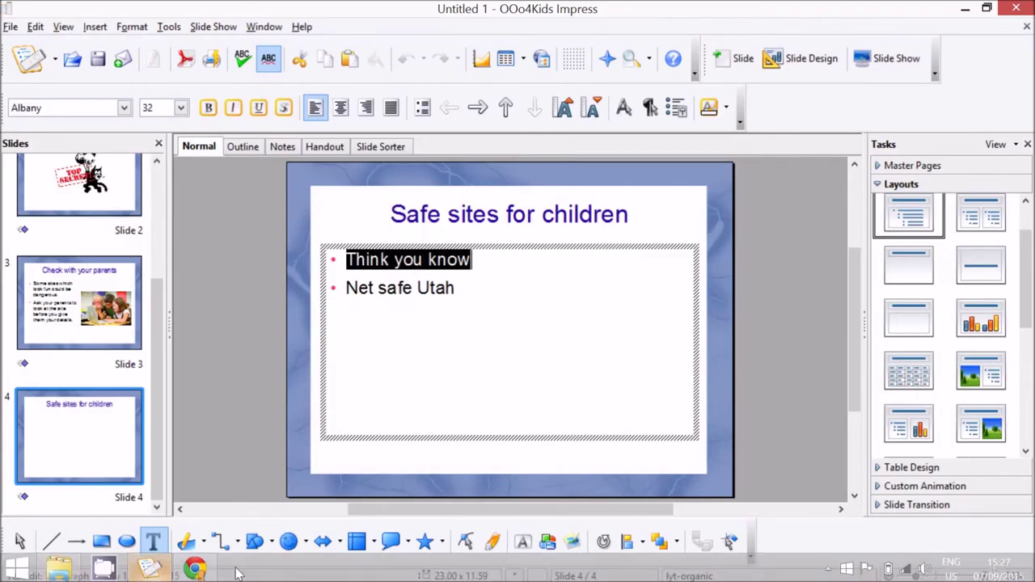
{"action": "left_click", "coordinate": [195, 568]}
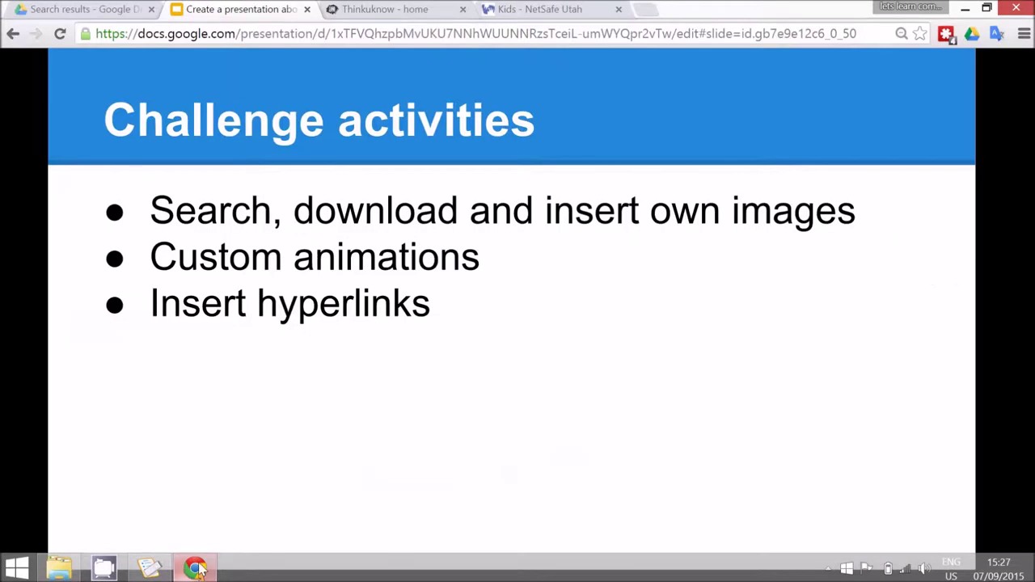
{"action": "left_click", "coordinate": [380, 9]}
{"action": "left_click", "coordinate": [273, 35]}
{"action": "left_click", "coordinate": [238, 33]}
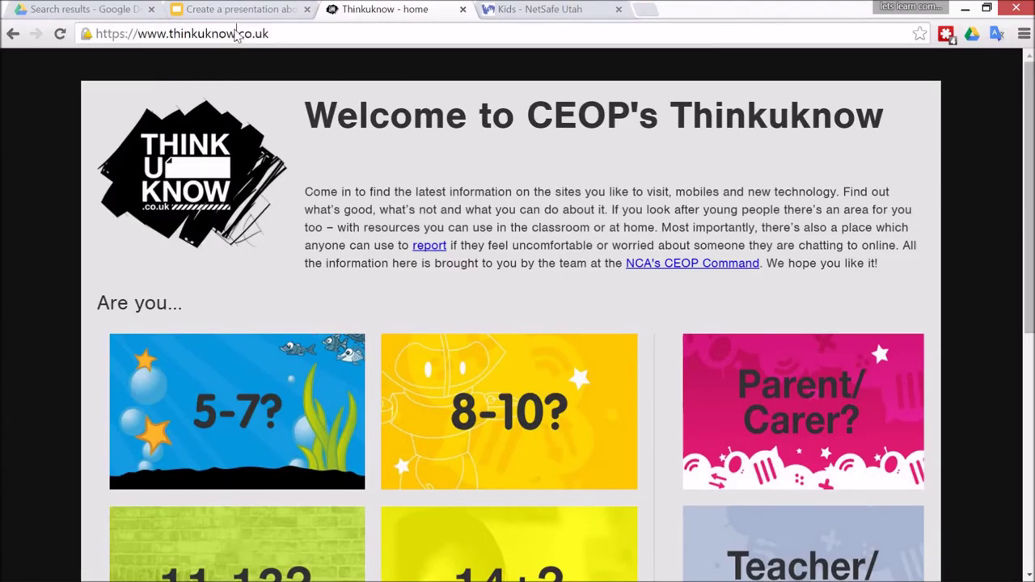
{"action": "double_click", "coordinate": [222, 32]}
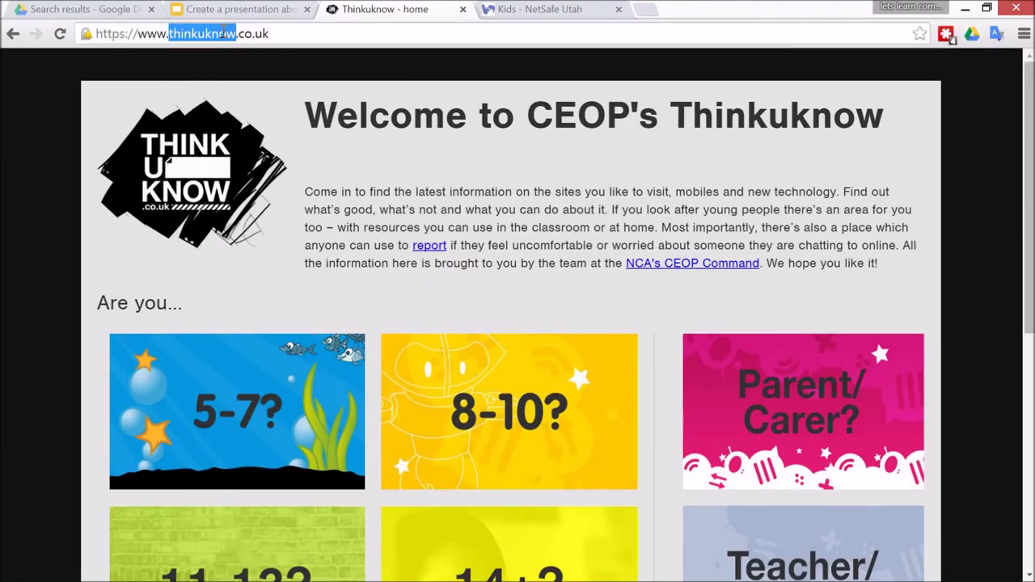
{"action": "triple_click", "coordinate": [223, 33]}
{"action": "right_click", "coordinate": [223, 34]}
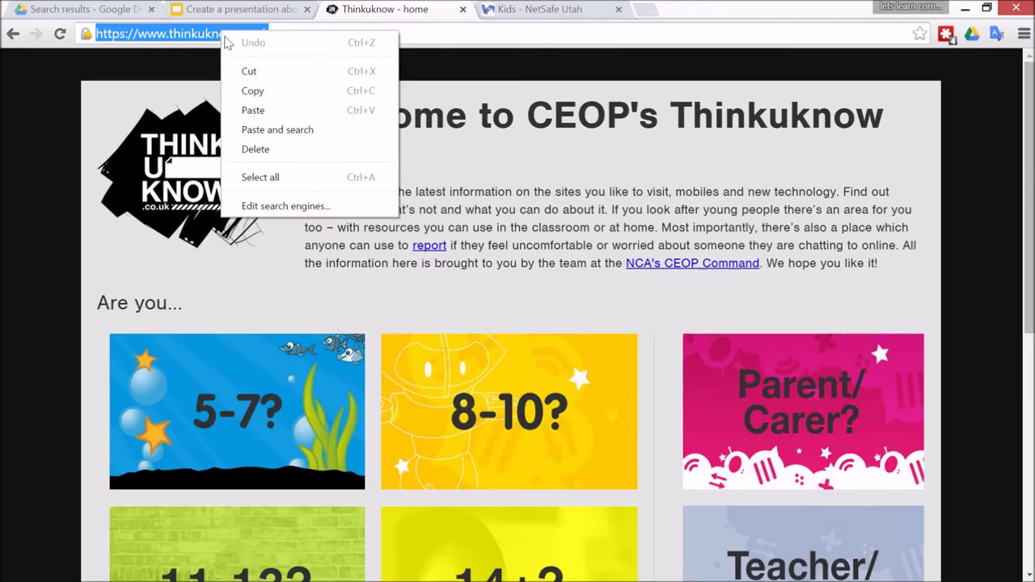
{"action": "left_click", "coordinate": [253, 90]}
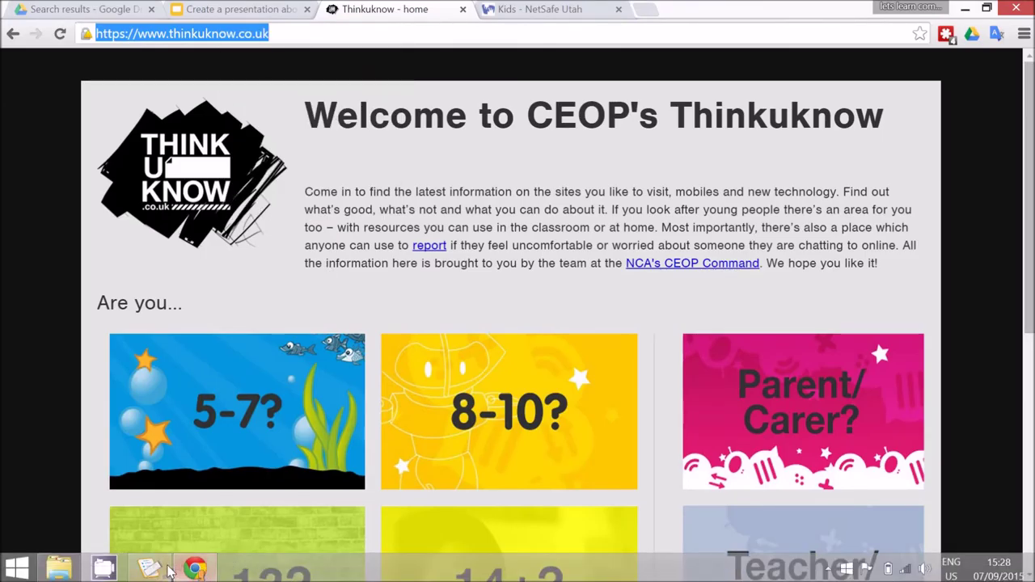
{"action": "left_click", "coordinate": [158, 569]}
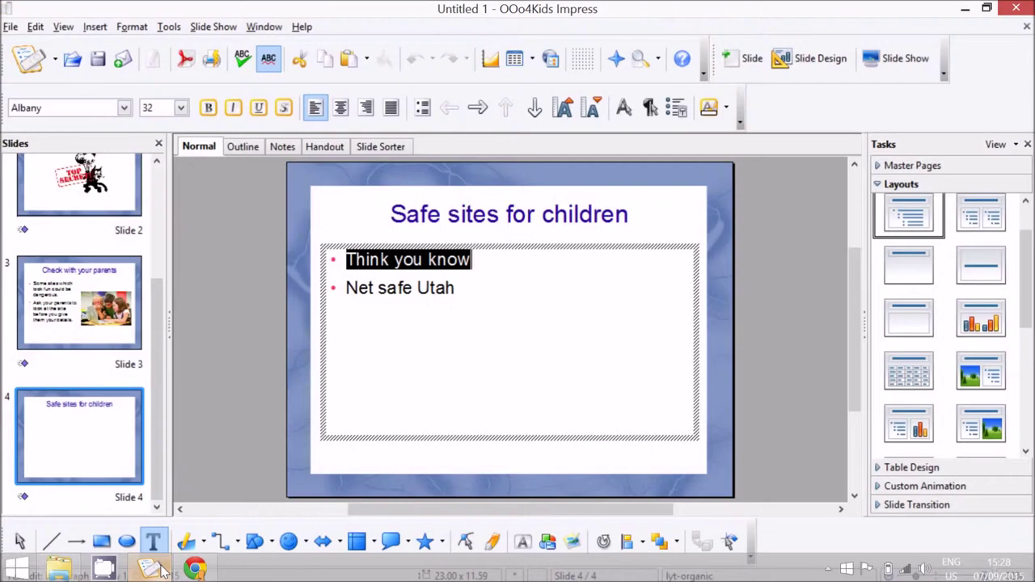
Hyperlink 'Think you know' to the pasted Thinkuknow address.
{"action": "left_click", "coordinate": [95, 27]}
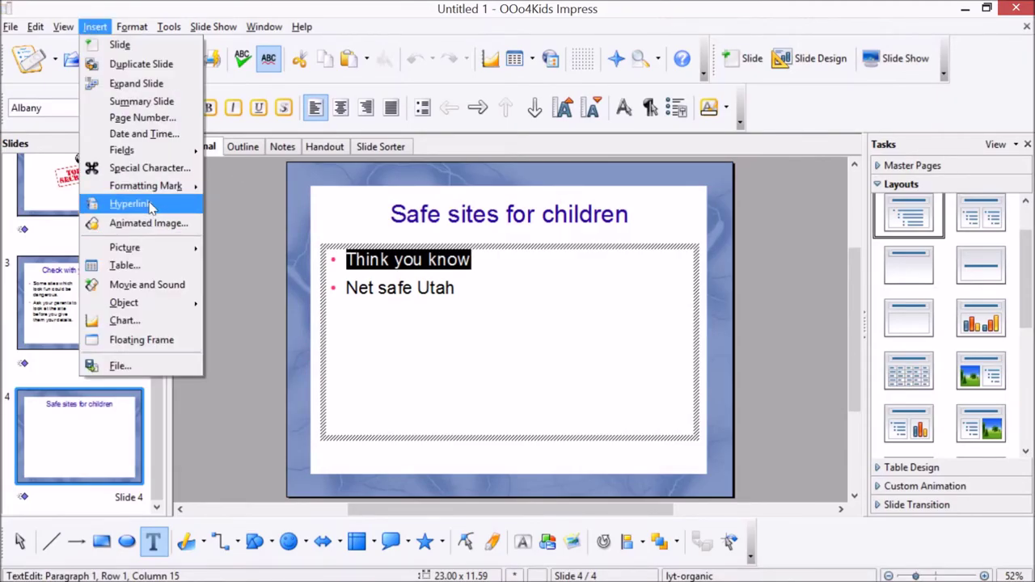
{"action": "left_click", "coordinate": [149, 204]}
{"action": "right_click", "coordinate": [439, 198]}
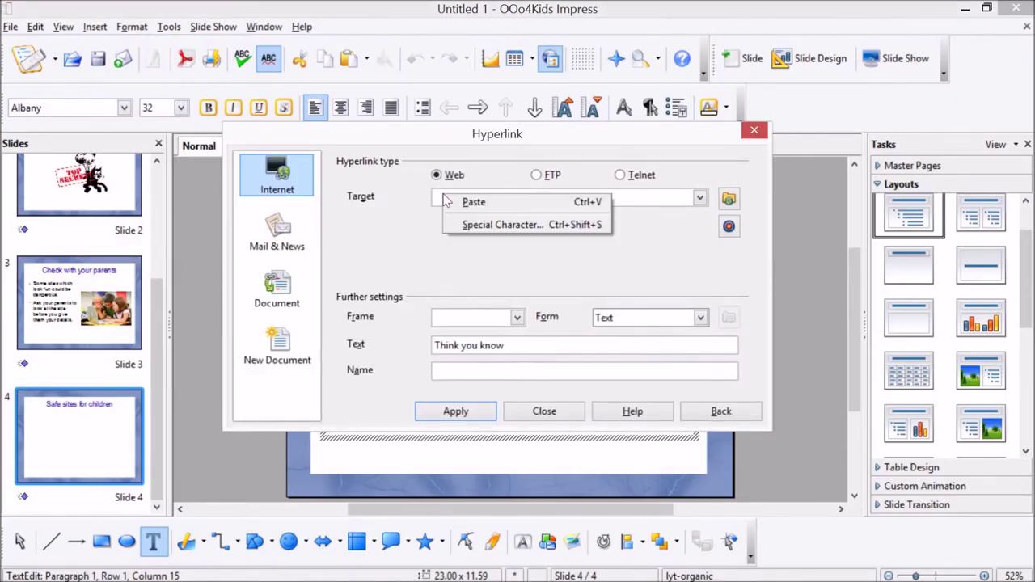
{"action": "left_click", "coordinate": [454, 201]}
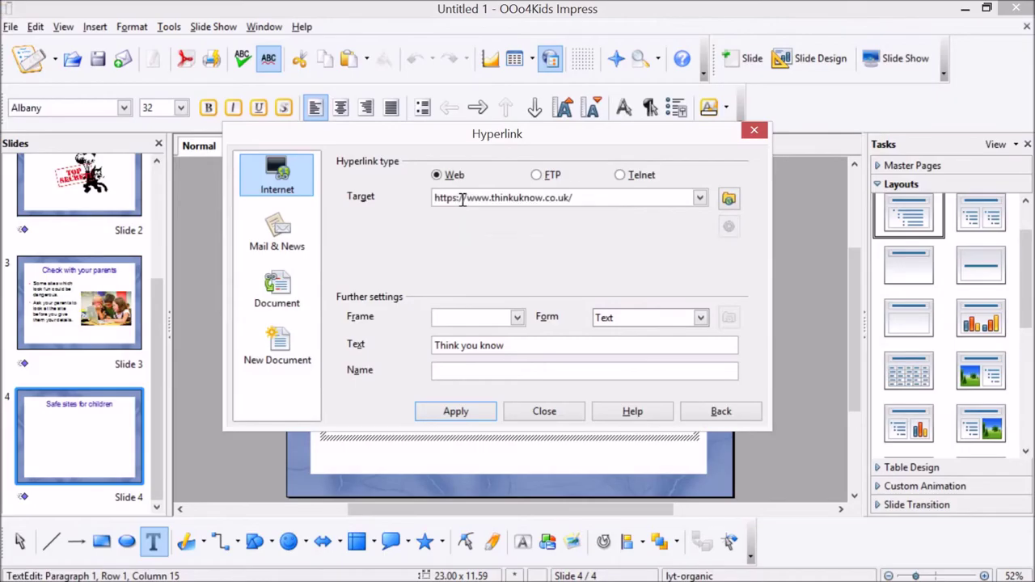
{"action": "left_click", "coordinate": [454, 412]}
{"action": "left_click", "coordinate": [458, 289]}
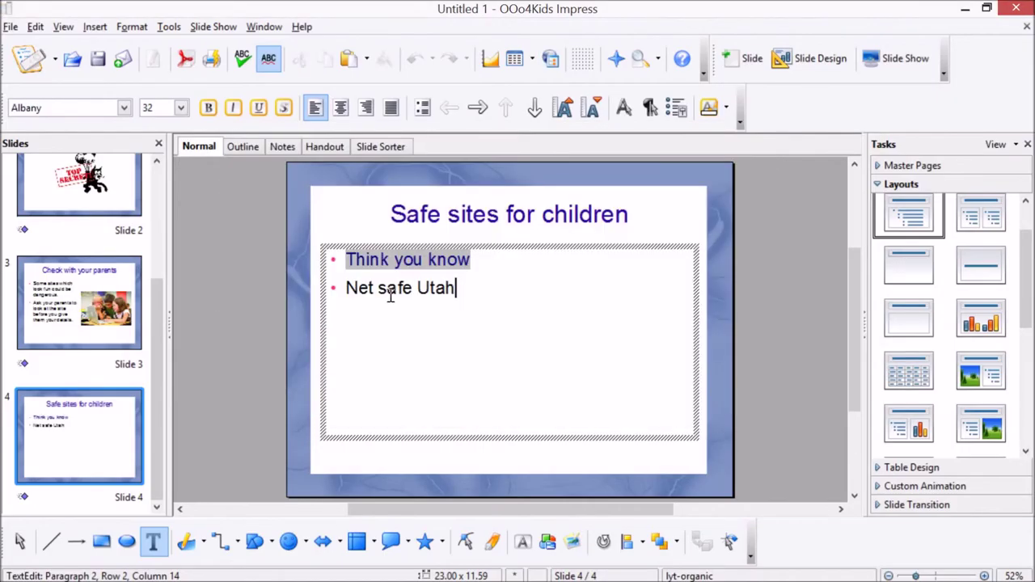
Select 'Net safe Utah', then copy the NetSafe Utah kids page address in Chrome.
{"action": "left_click", "coordinate": [330, 292], "text": "shift"}
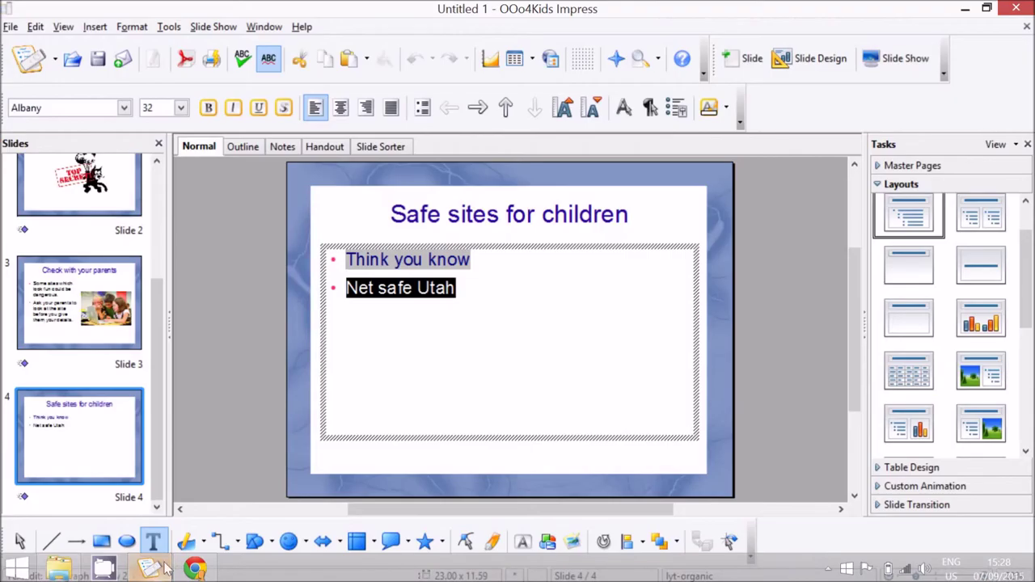
{"action": "left_click", "coordinate": [194, 568]}
{"action": "left_click", "coordinate": [533, 9]}
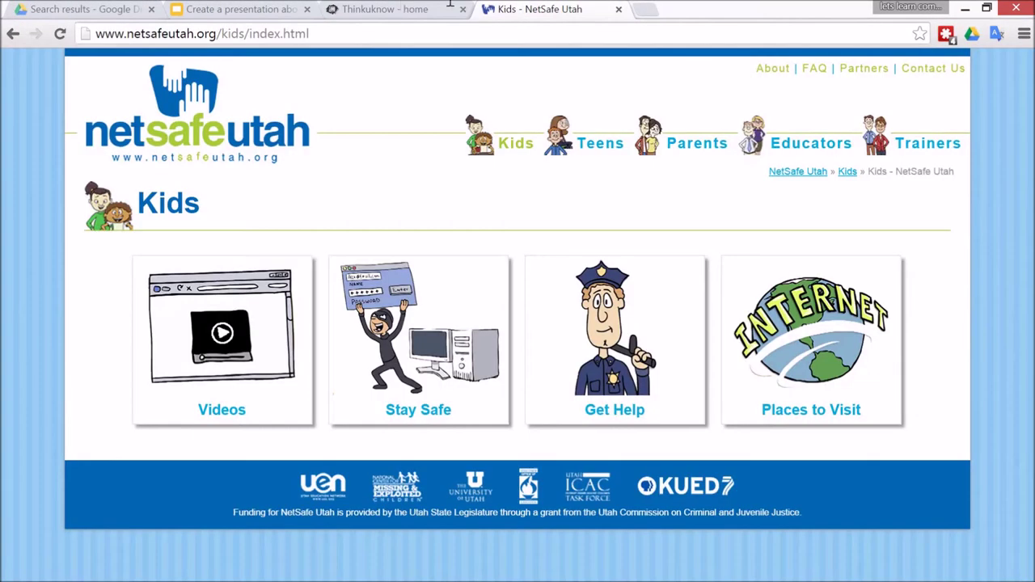
{"action": "left_click", "coordinate": [208, 36]}
{"action": "right_click", "coordinate": [209, 36]}
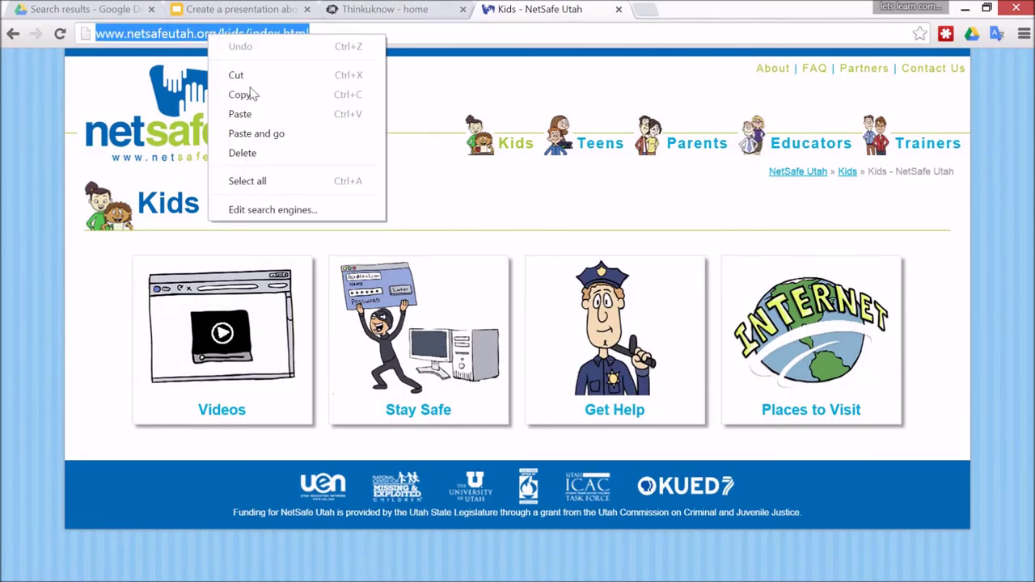
{"action": "left_click", "coordinate": [243, 94]}
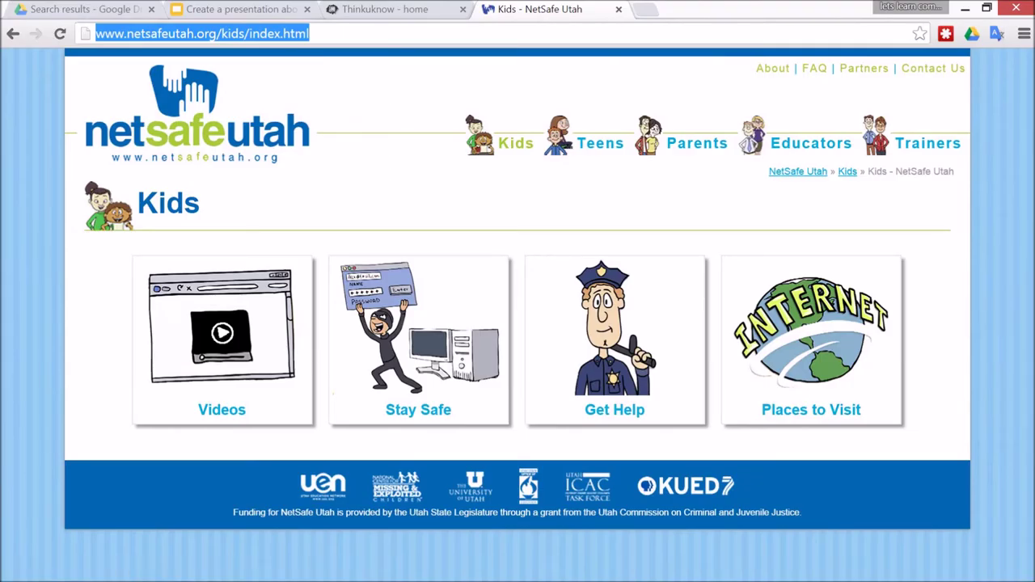
{"action": "left_click", "coordinate": [150, 568]}
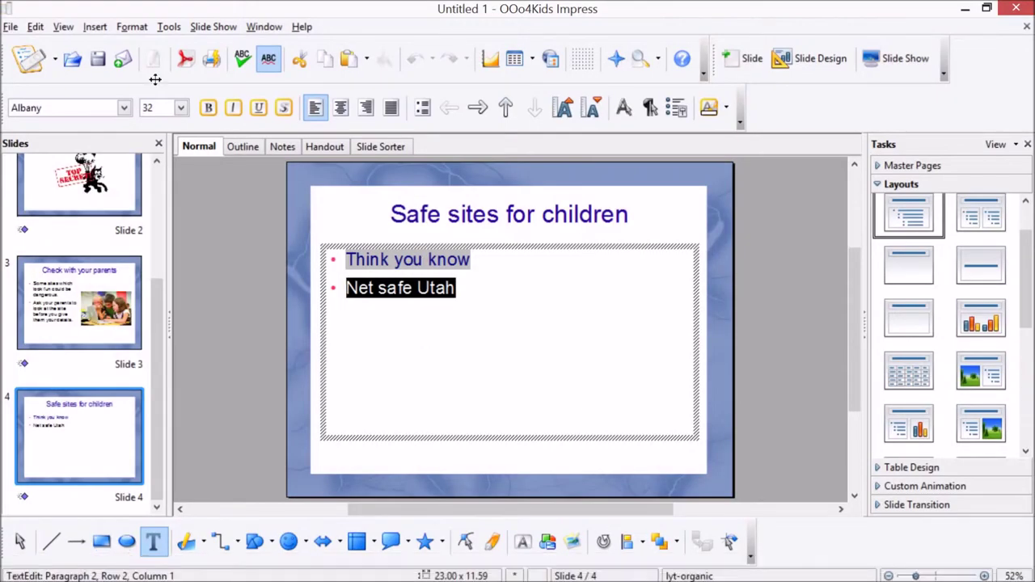
{"action": "left_click", "coordinate": [103, 29]}
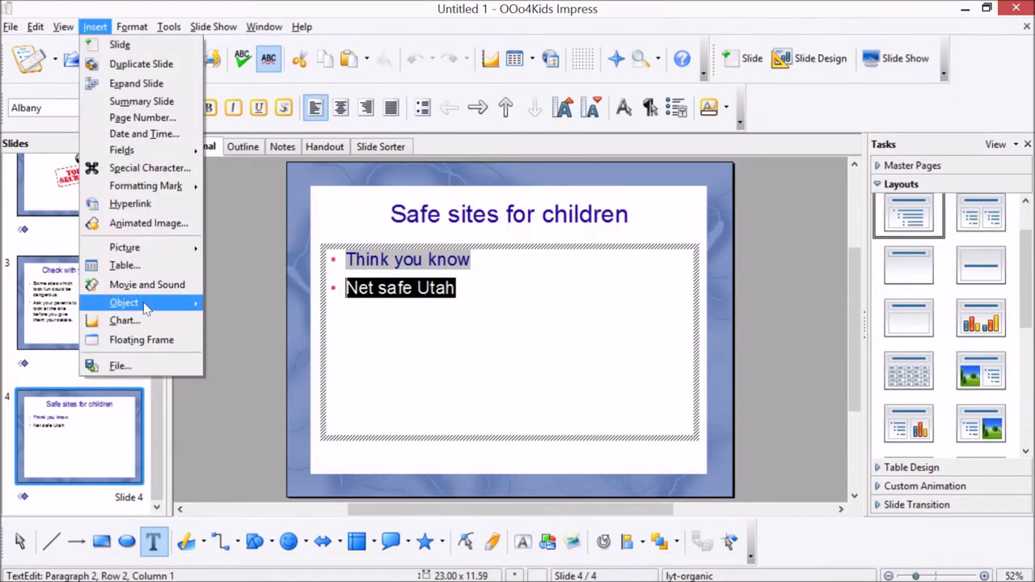
{"action": "left_click", "coordinate": [154, 204]}
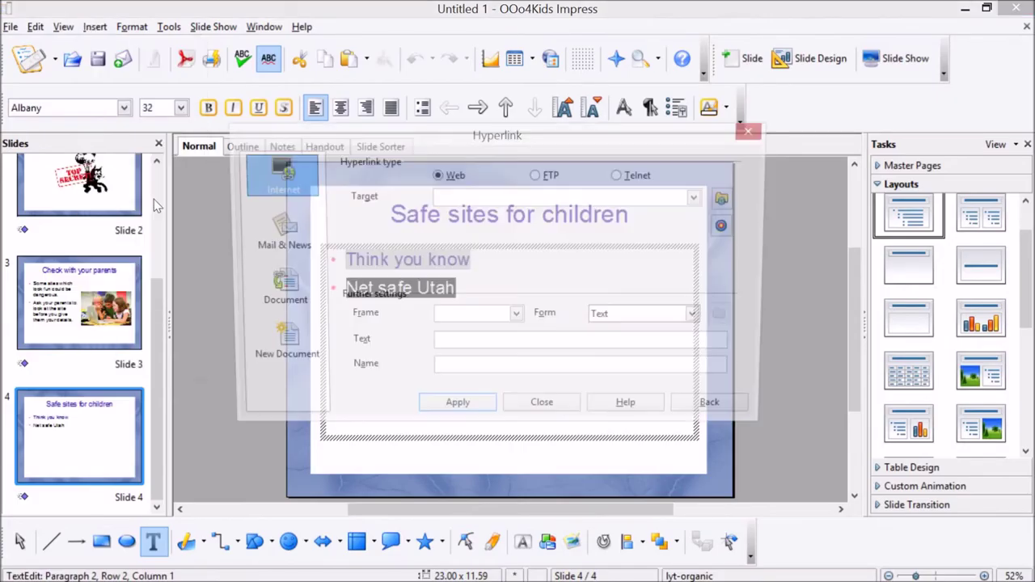
{"action": "right_click", "coordinate": [437, 198]}
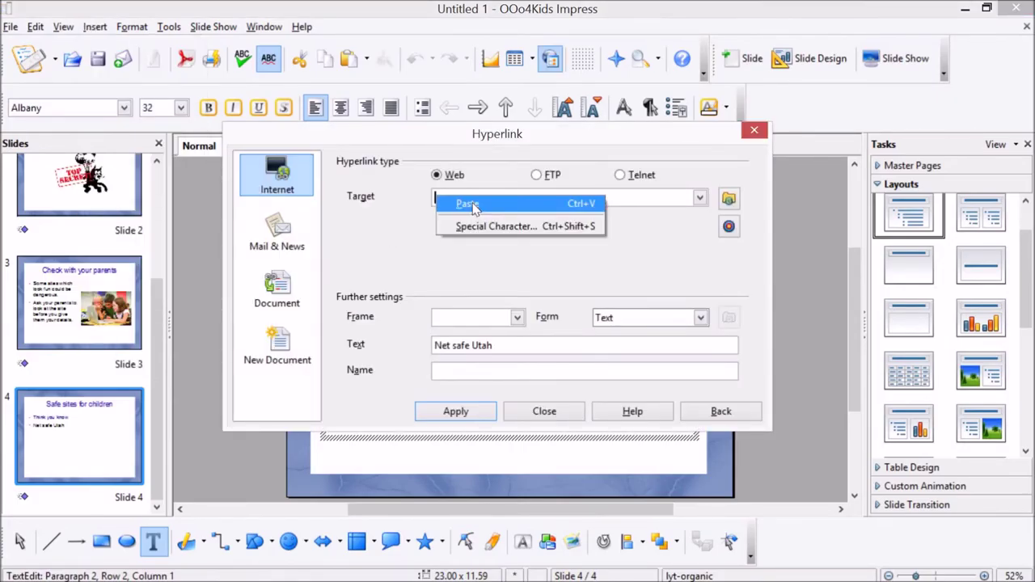
{"action": "left_click", "coordinate": [472, 204]}
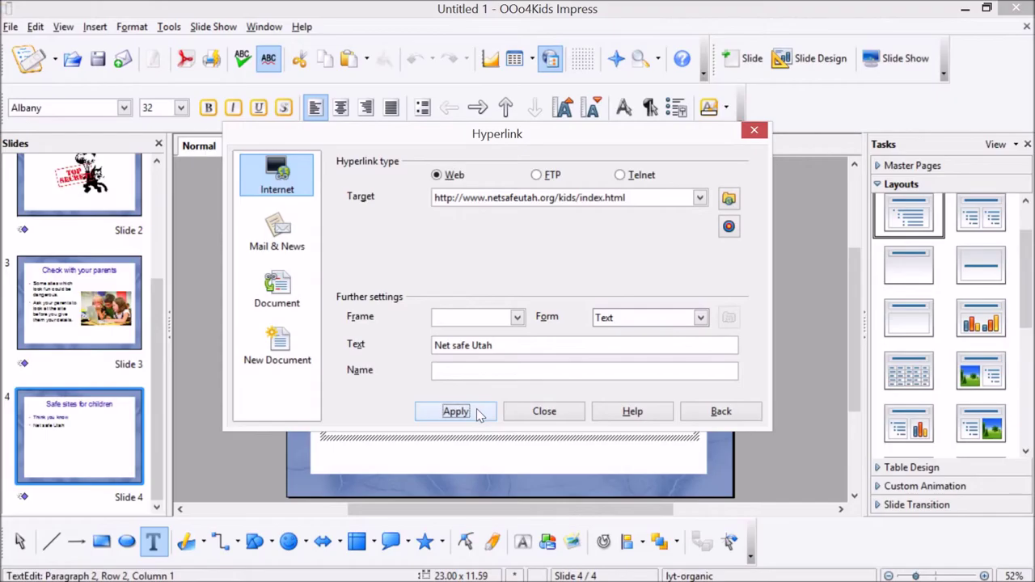
{"action": "left_click", "coordinate": [477, 412]}
{"action": "left_click", "coordinate": [754, 130]}
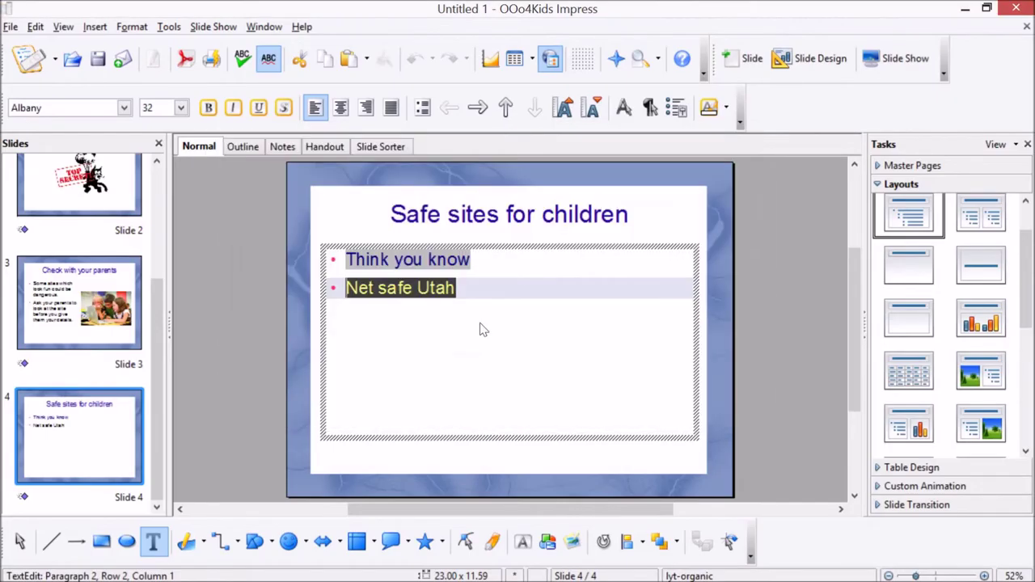
{"action": "key", "text": "Escape"}
Run the slideshow to open the Net safe Utah link in Chrome, then return to editing.
{"action": "left_click", "coordinate": [215, 27]}
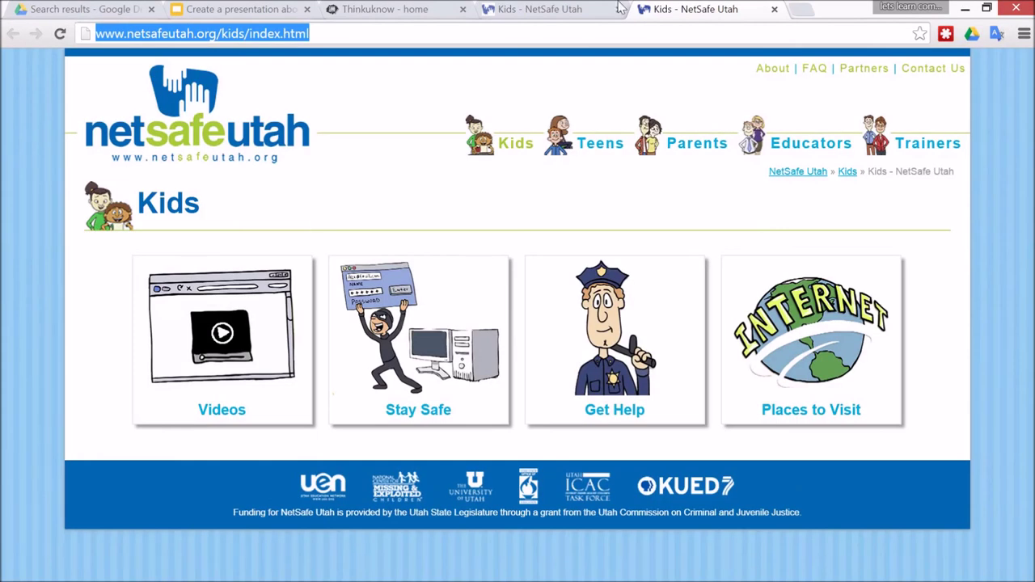
{"action": "key", "text": "alt+Tab"}
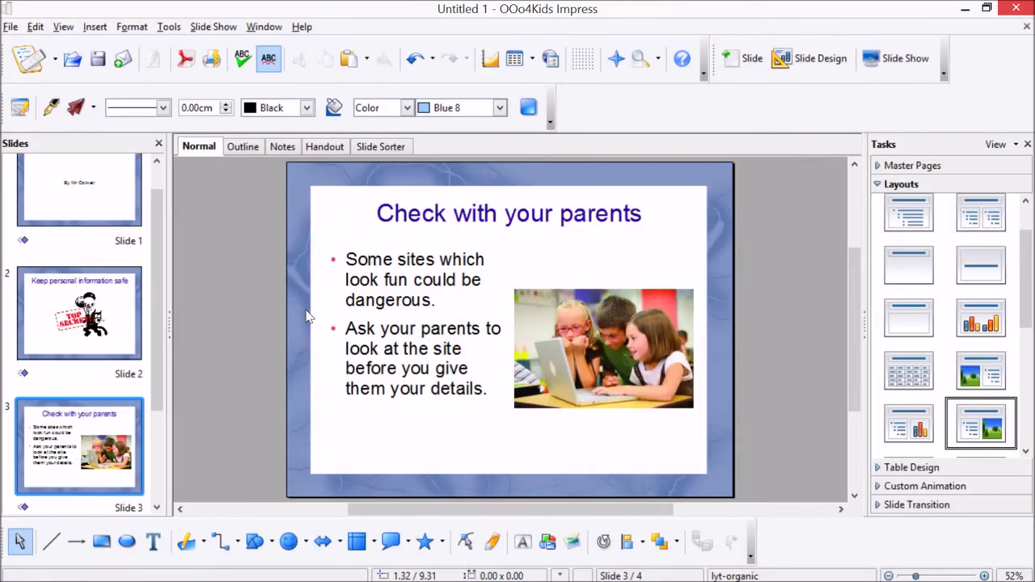
Colour the first bullet 'Some sites which look fun could be dangerous.' magenta.
{"action": "triple_click", "coordinate": [409, 283]}
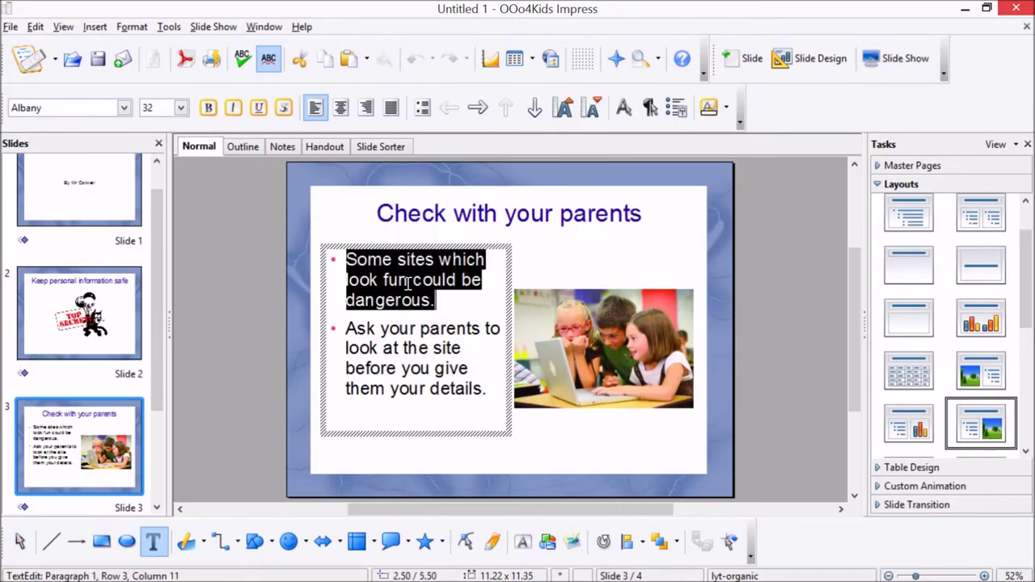
{"action": "left_click", "coordinate": [124, 108]}
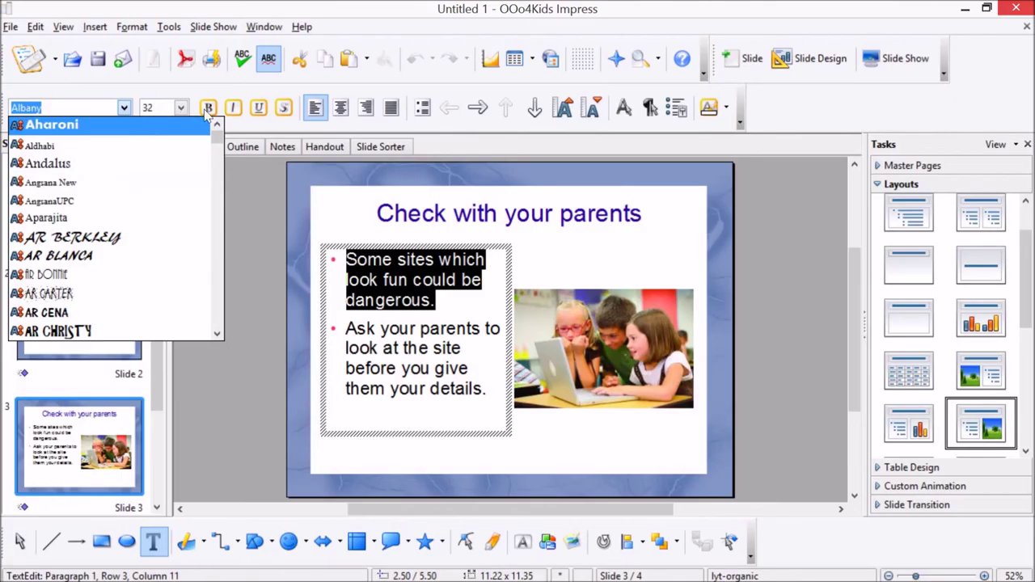
{"action": "left_click", "coordinate": [727, 110]}
{"action": "left_click", "coordinate": [727, 111]}
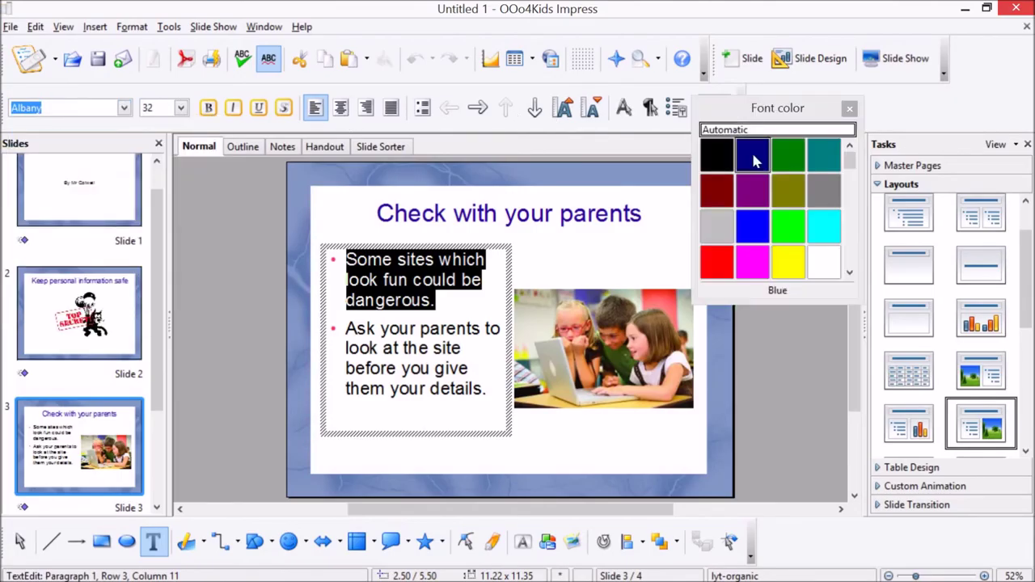
{"action": "left_click", "coordinate": [752, 261]}
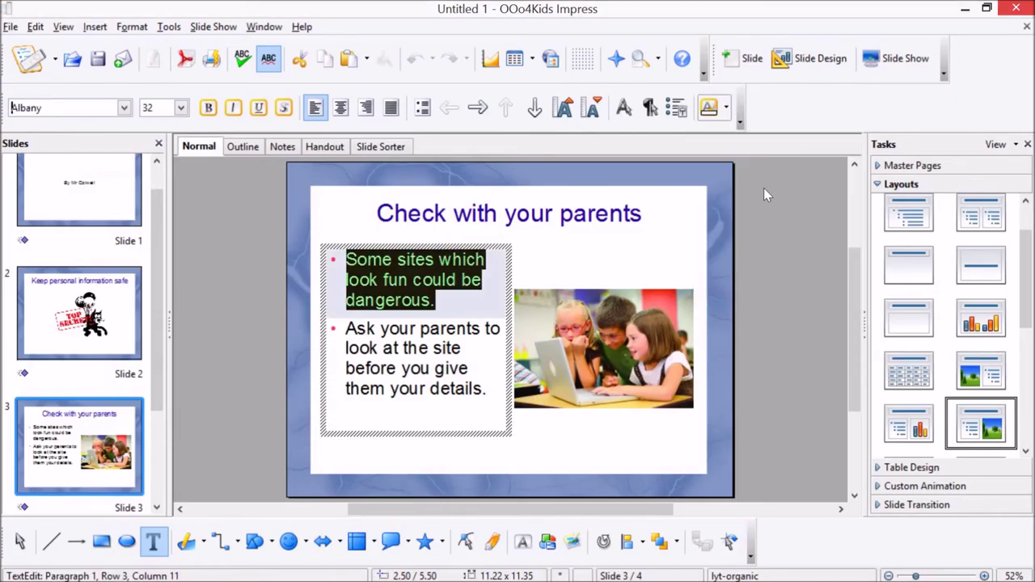
Browse the star/banner and callout shape menus without inserting a shape.
{"action": "left_click", "coordinate": [441, 542]}
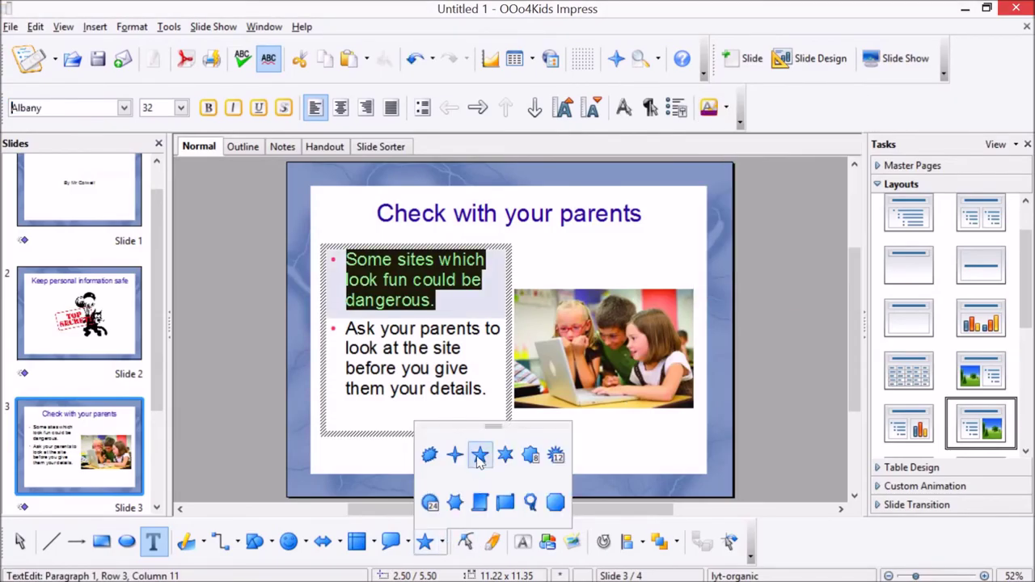
{"action": "left_click", "coordinate": [411, 548]}
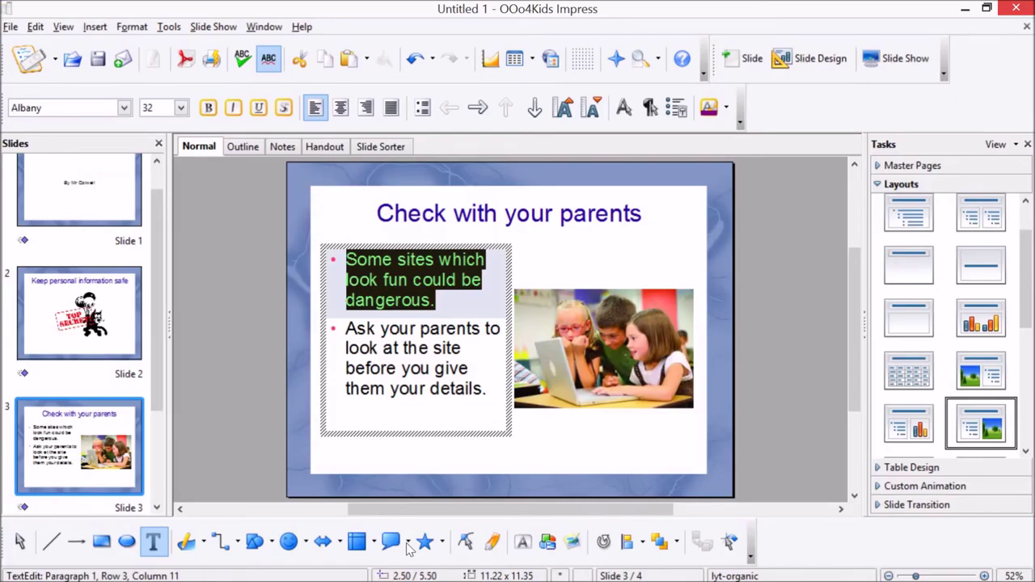
{"action": "left_click", "coordinate": [409, 543]}
{"action": "left_click", "coordinate": [419, 411]}
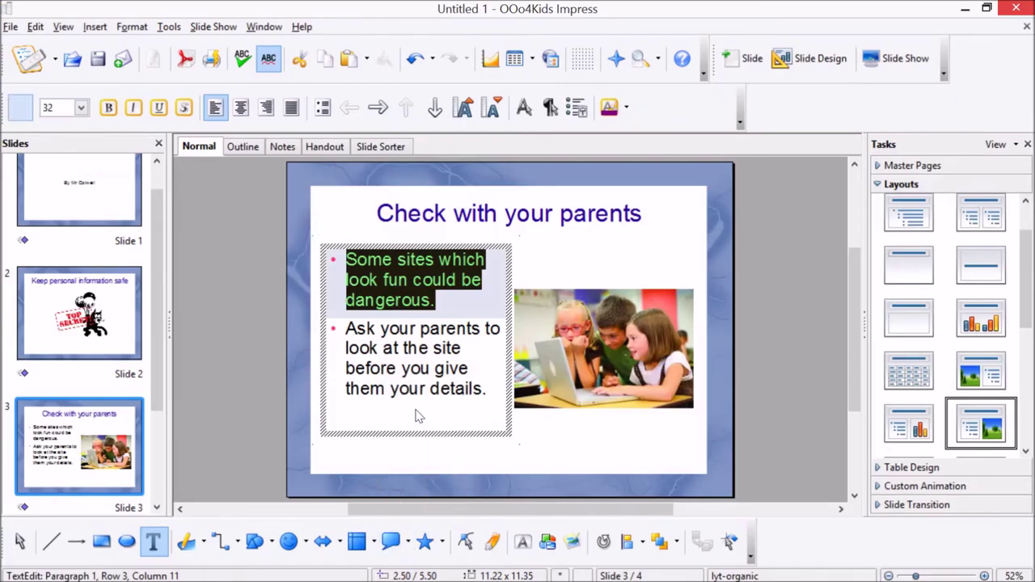
{"action": "left_click_drag", "start_coordinate": [565, 275], "coordinate": [677, 235]}
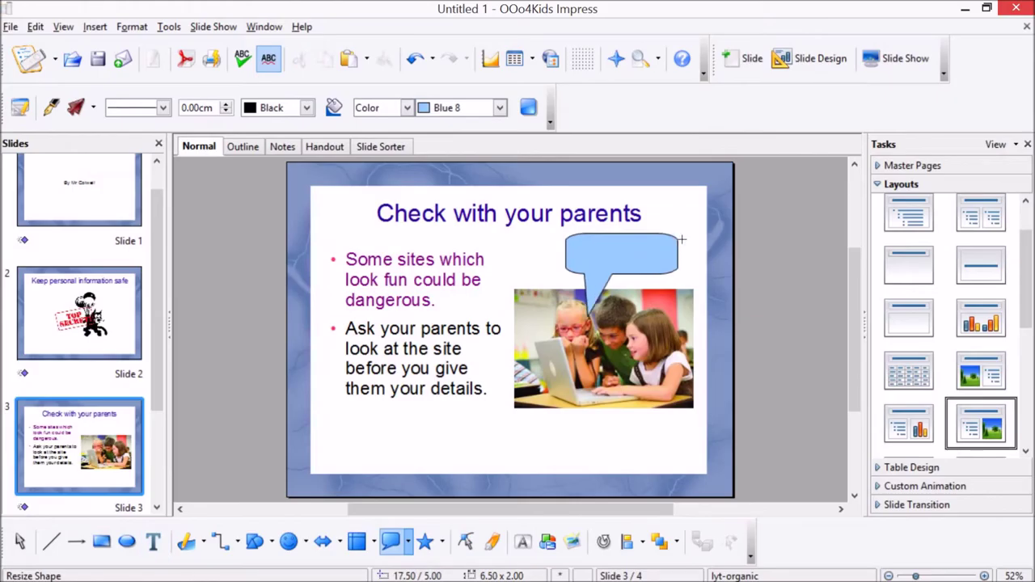
{"action": "double_click", "coordinate": [614, 252]}
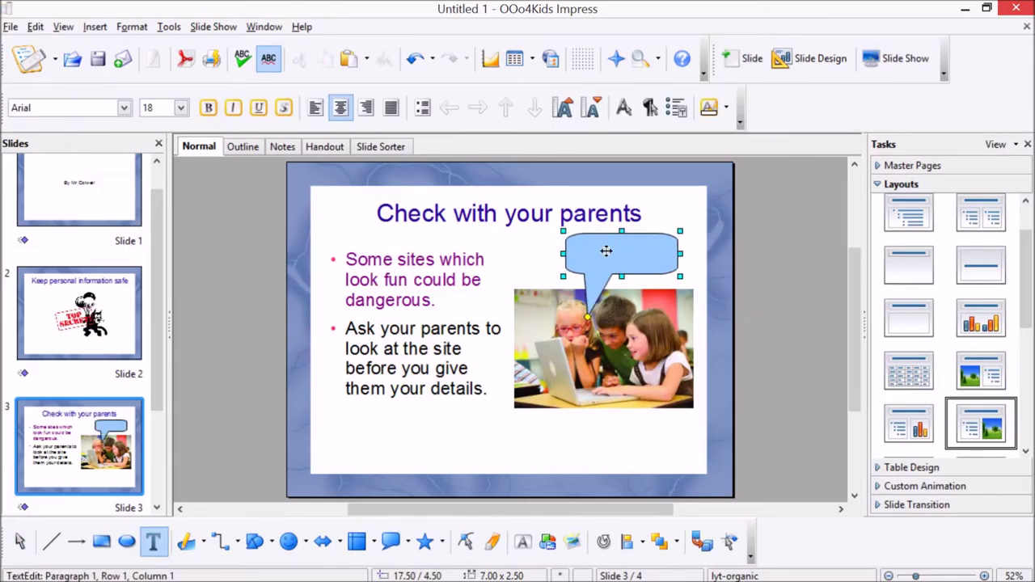
{"action": "key", "text": "Escape"}
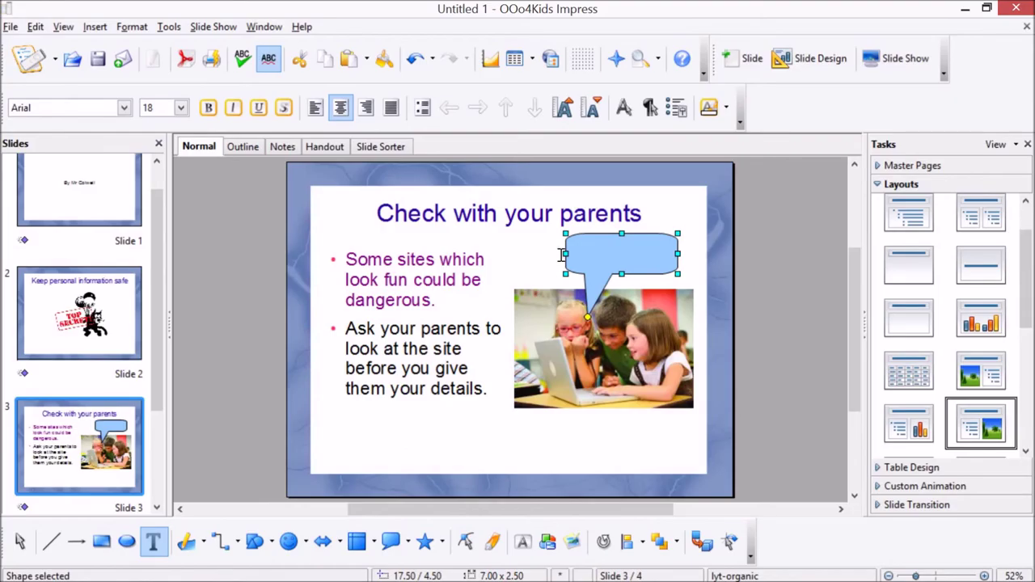
{"action": "right_click", "coordinate": [578, 256]}
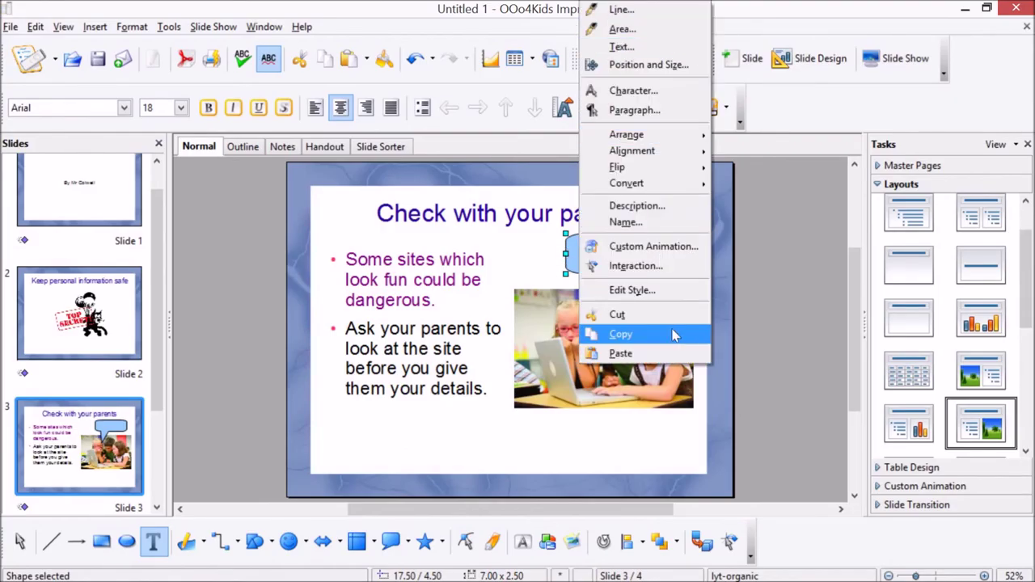
{"action": "left_click", "coordinate": [617, 314]}
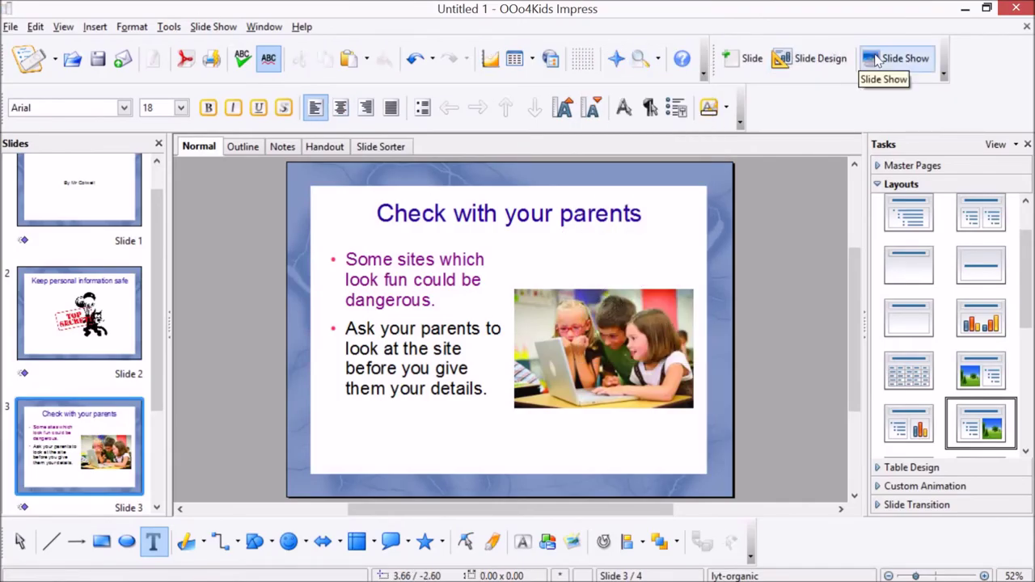
Open the Slide Show menu to start presenting the 'Staying safe online' deck.
{"action": "left_click", "coordinate": [196, 31]}
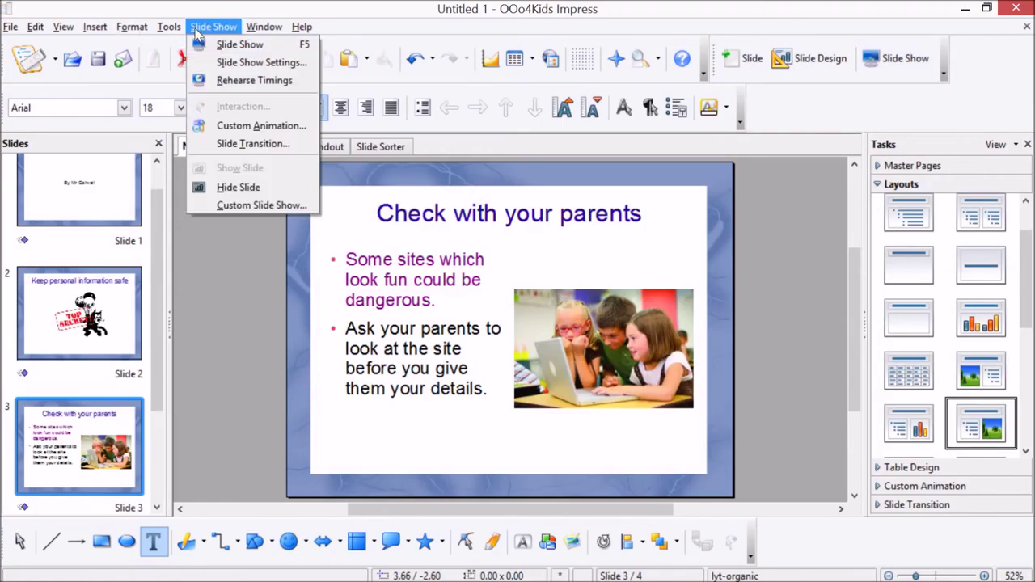